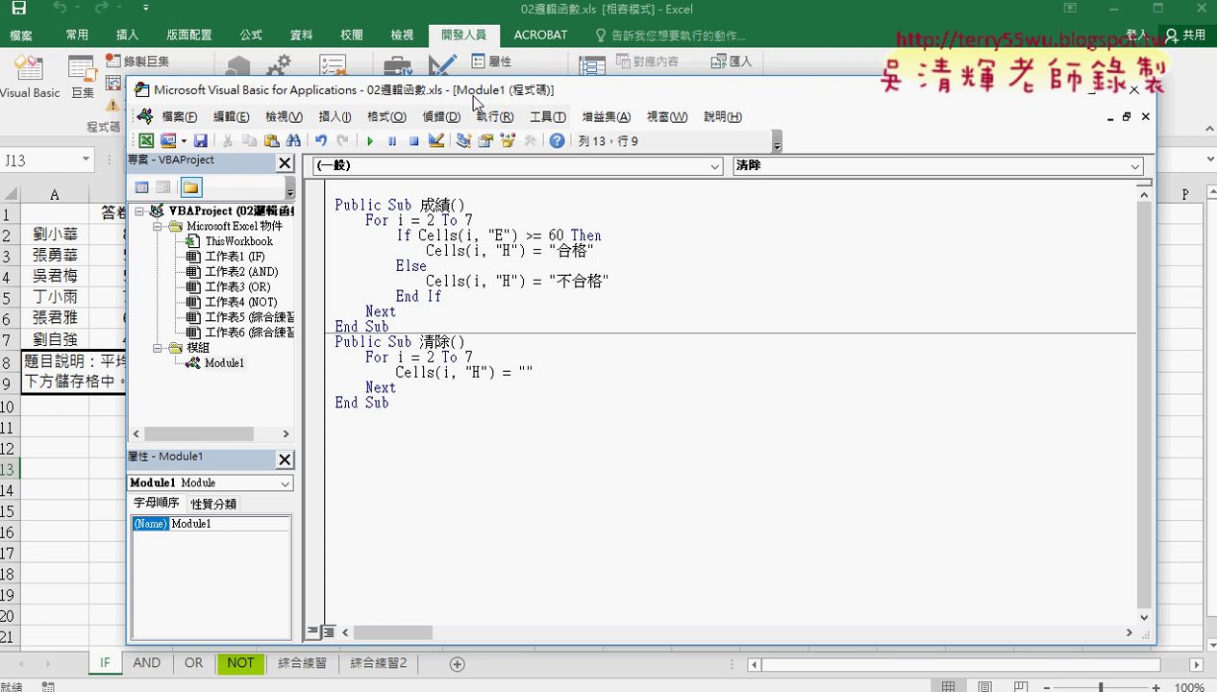
# Step: Reopen the macro editor on Module1, start adding a new procedure, then cancel it
pyautogui.click(1134, 89)
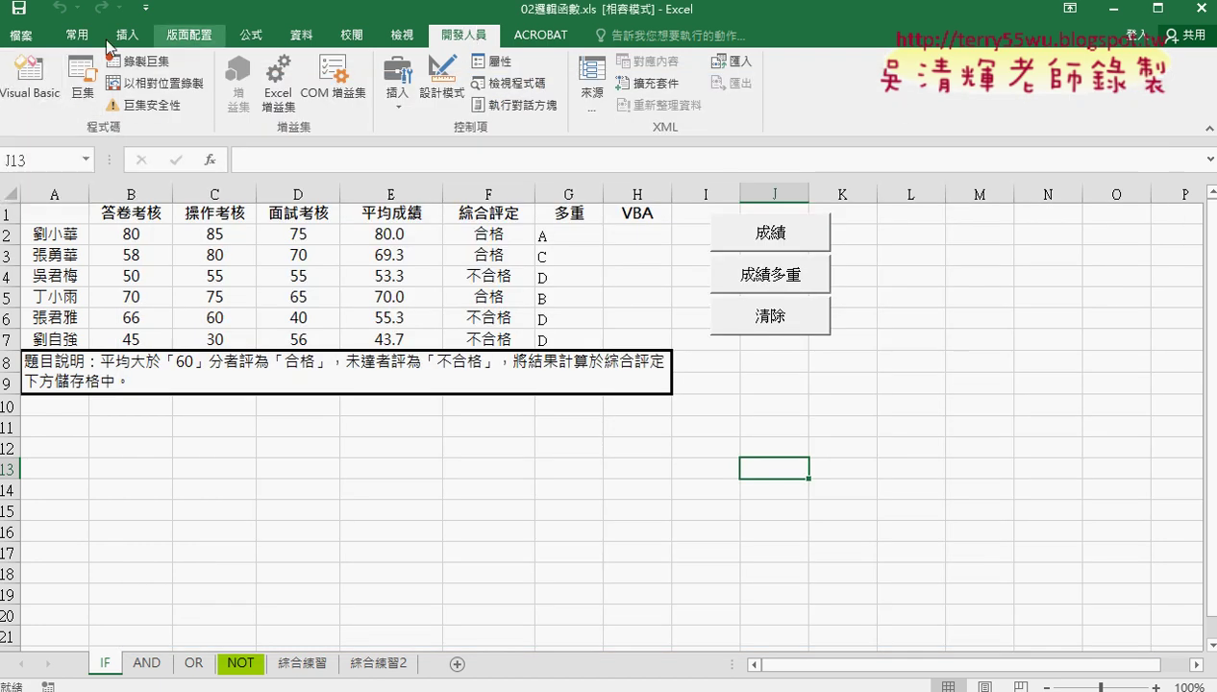
pyautogui.click(21, 84)
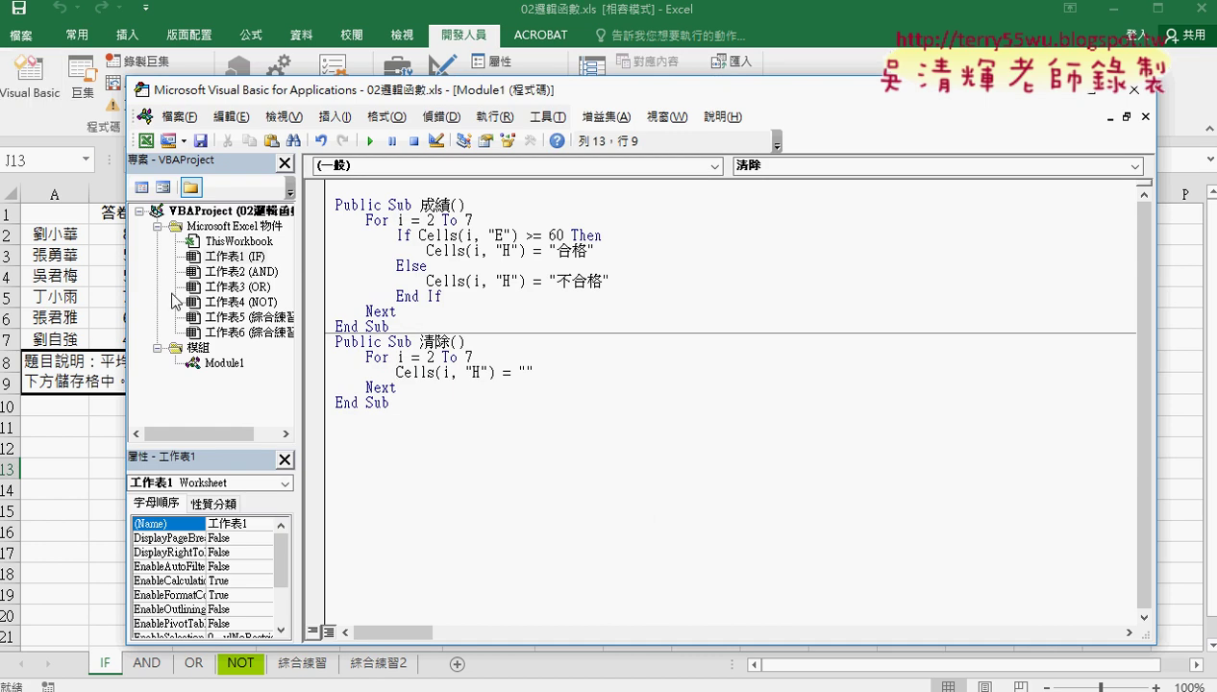
pyautogui.click(227, 365)
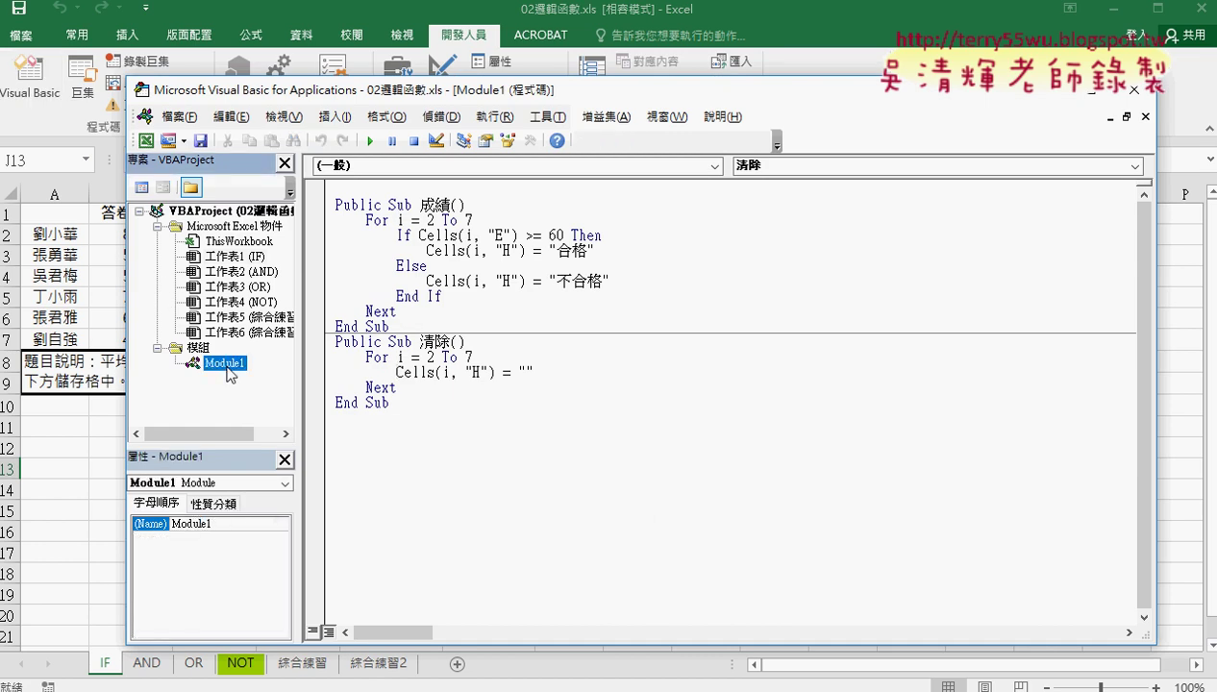
pyautogui.click(336, 118)
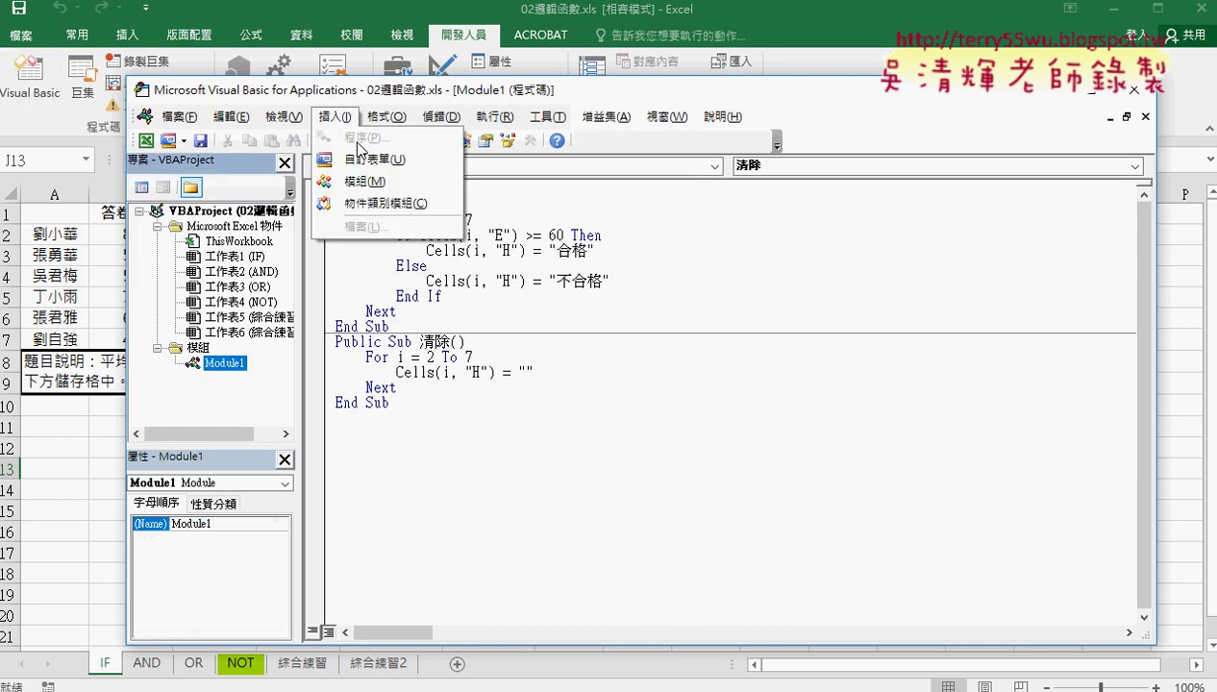
pyautogui.click(365, 356)
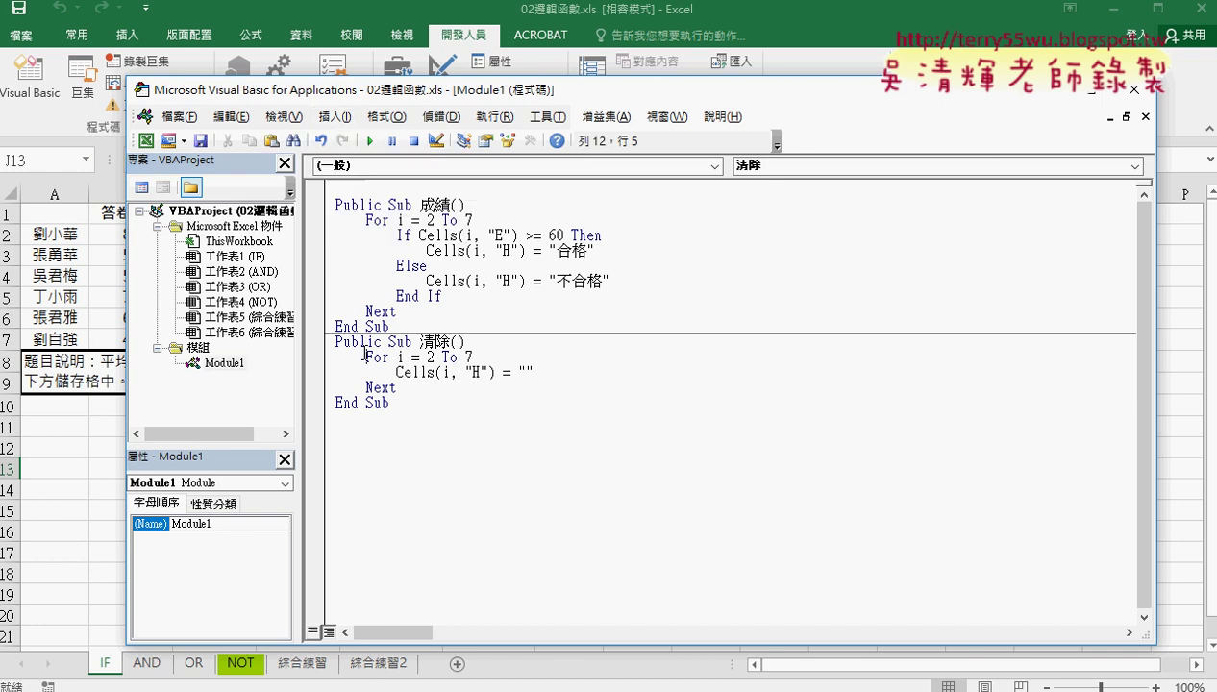
pyautogui.click(335, 116)
pyautogui.click(360, 140)
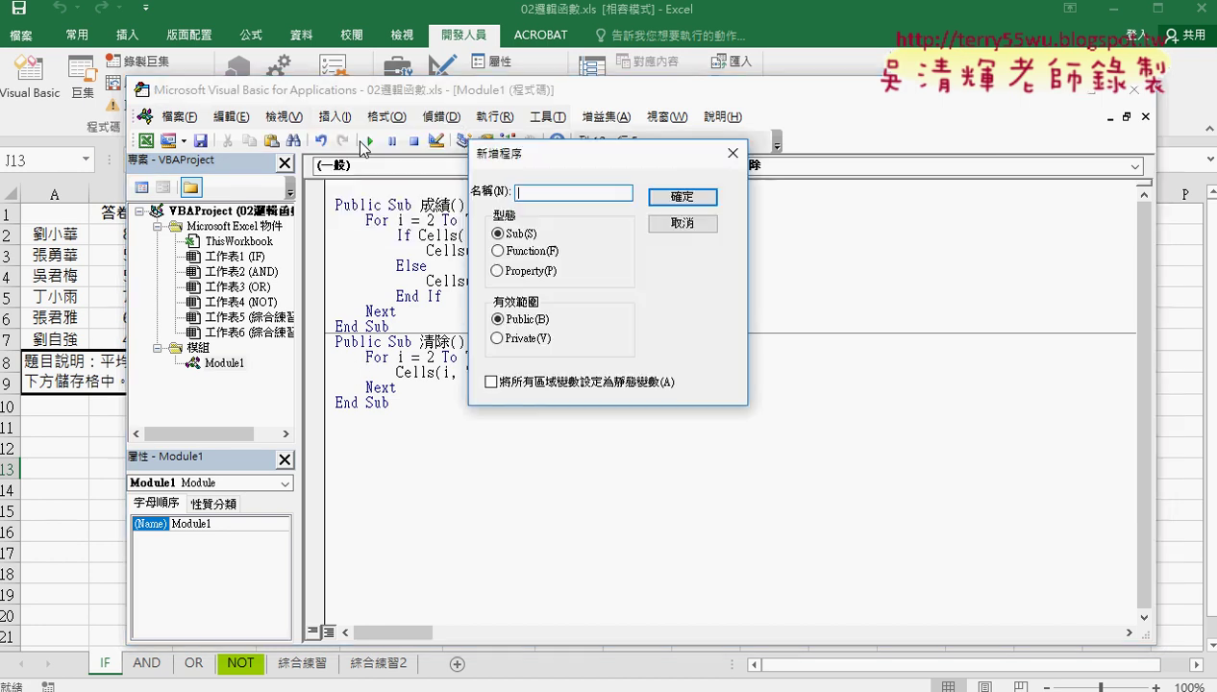
pyautogui.moveTo(535, 173)
pyautogui.mouseDown()
pyautogui.moveTo(460, 231)
pyautogui.moveTo(650, 204)
pyautogui.mouseUp()
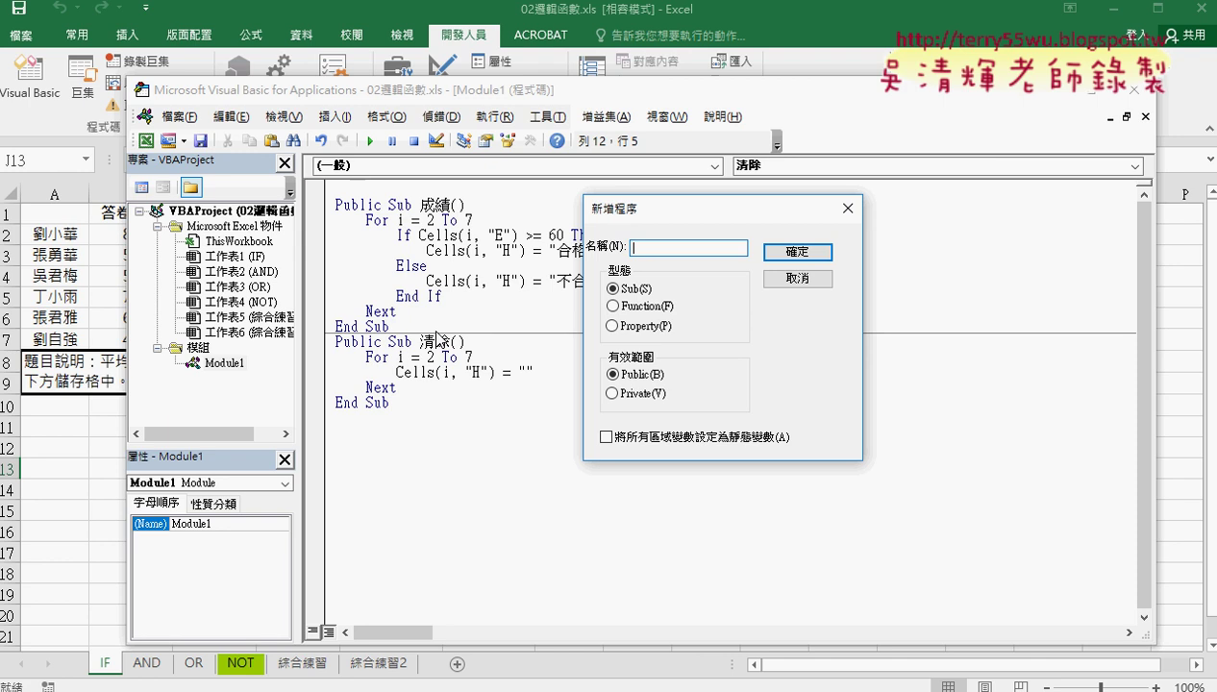
pyautogui.click(814, 280)
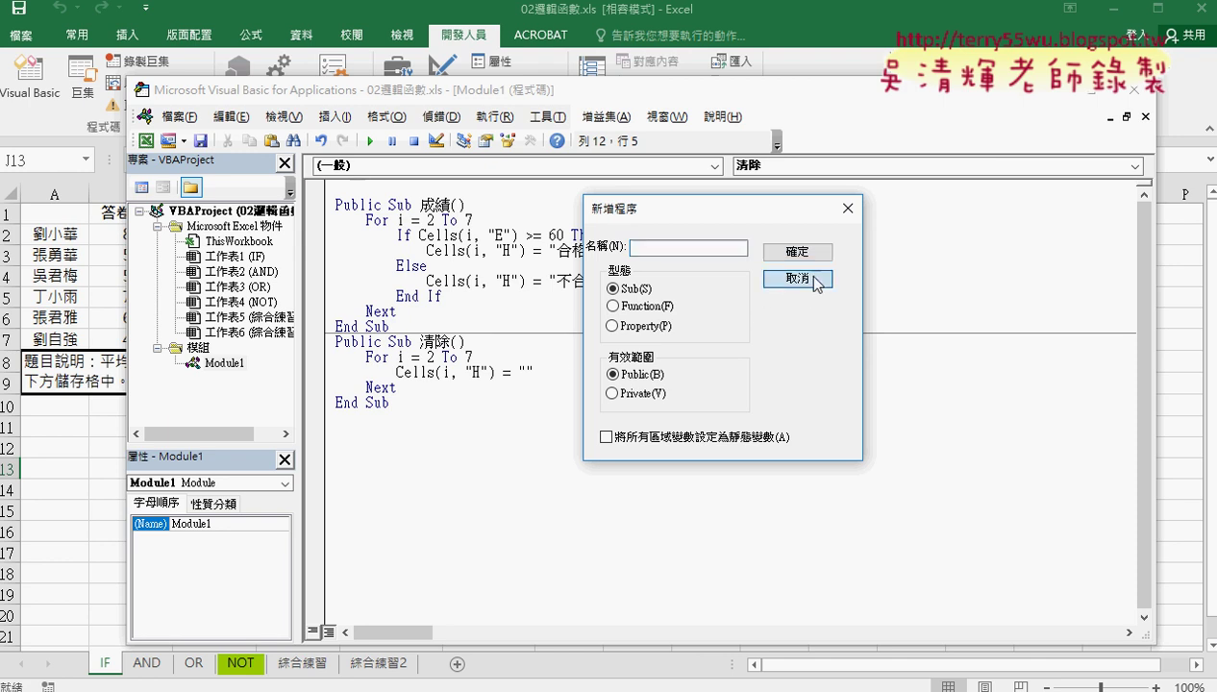
# Step: Move the editor beside the sheet and run 成績 to fill column H, then 清除 to clear it
pyautogui.moveTo(298, 100)
pyautogui.mouseDown()
pyautogui.moveTo(456, 100)
pyautogui.moveTo(856, 59)
pyautogui.mouseUp()
pyautogui.click(972, 195)
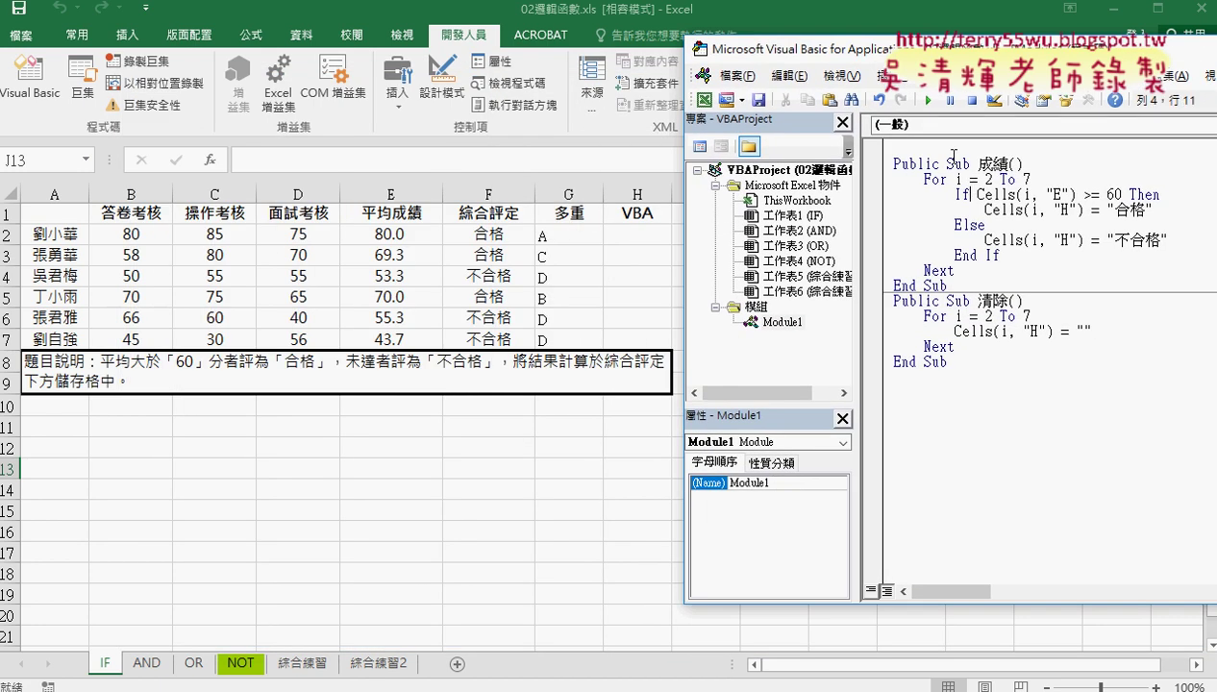
pyautogui.click(929, 100)
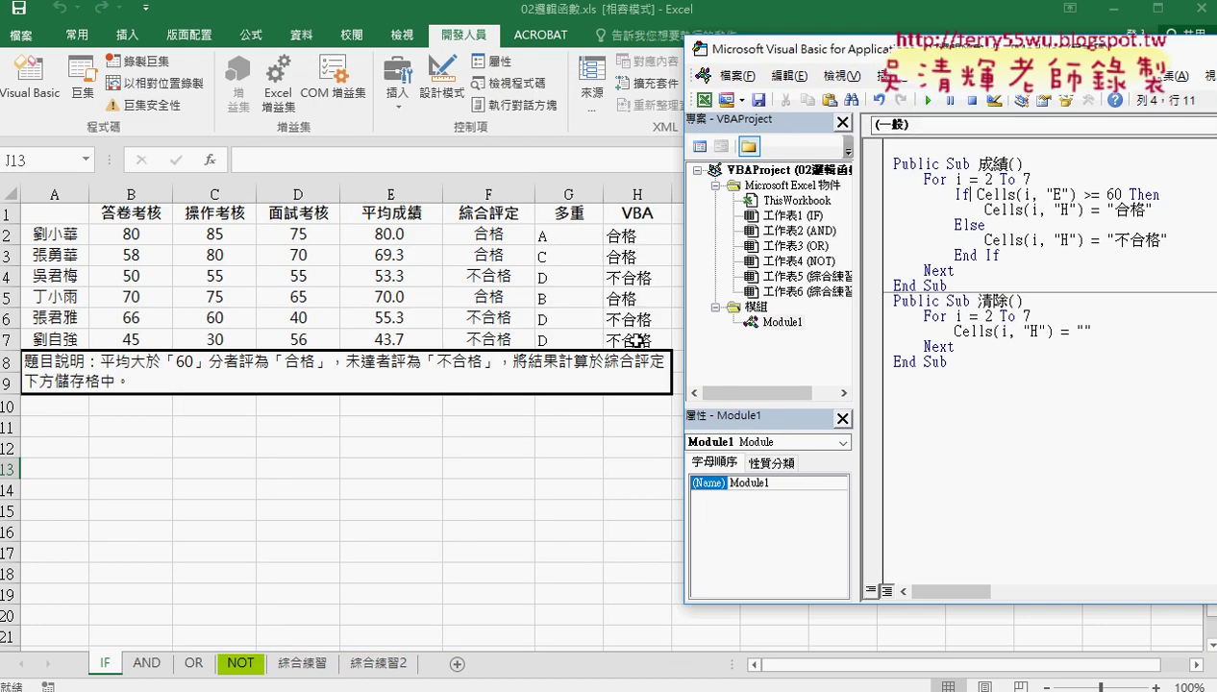
pyautogui.click(983, 315)
pyautogui.click(929, 100)
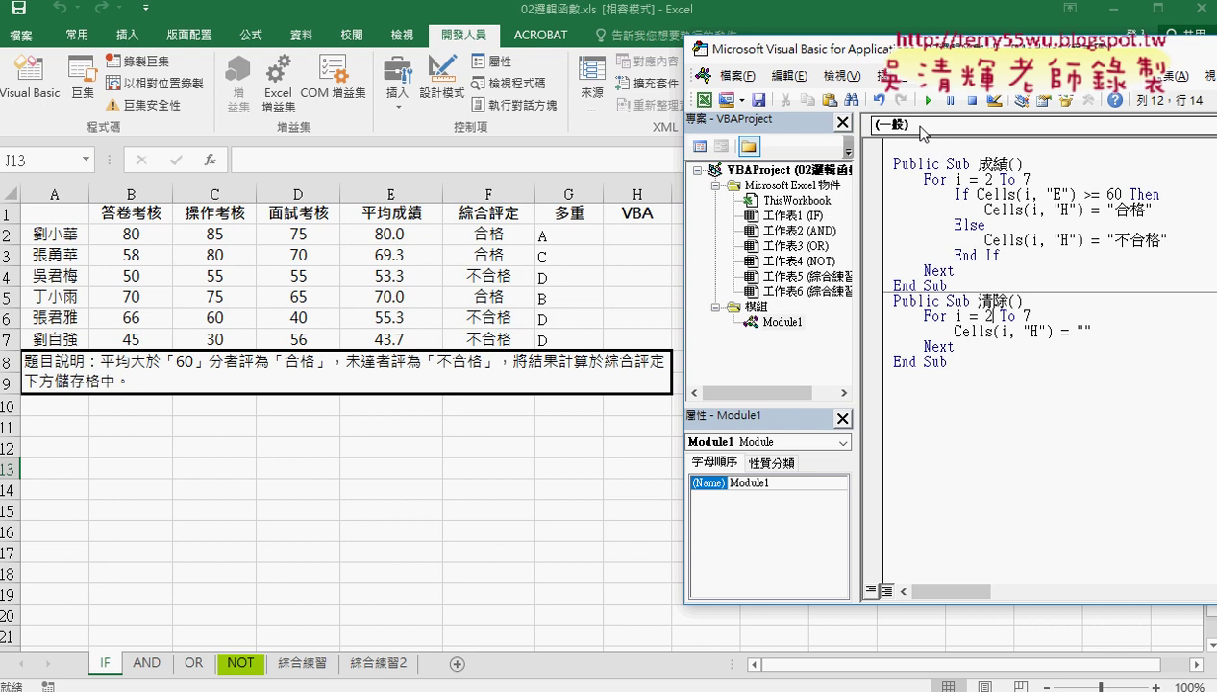
# Step: Delete the Else branch from 成績 and run the macro without it
pyautogui.moveTo(1175, 239); pyautogui.dragTo(857, 228)
pyautogui.press('Delete')
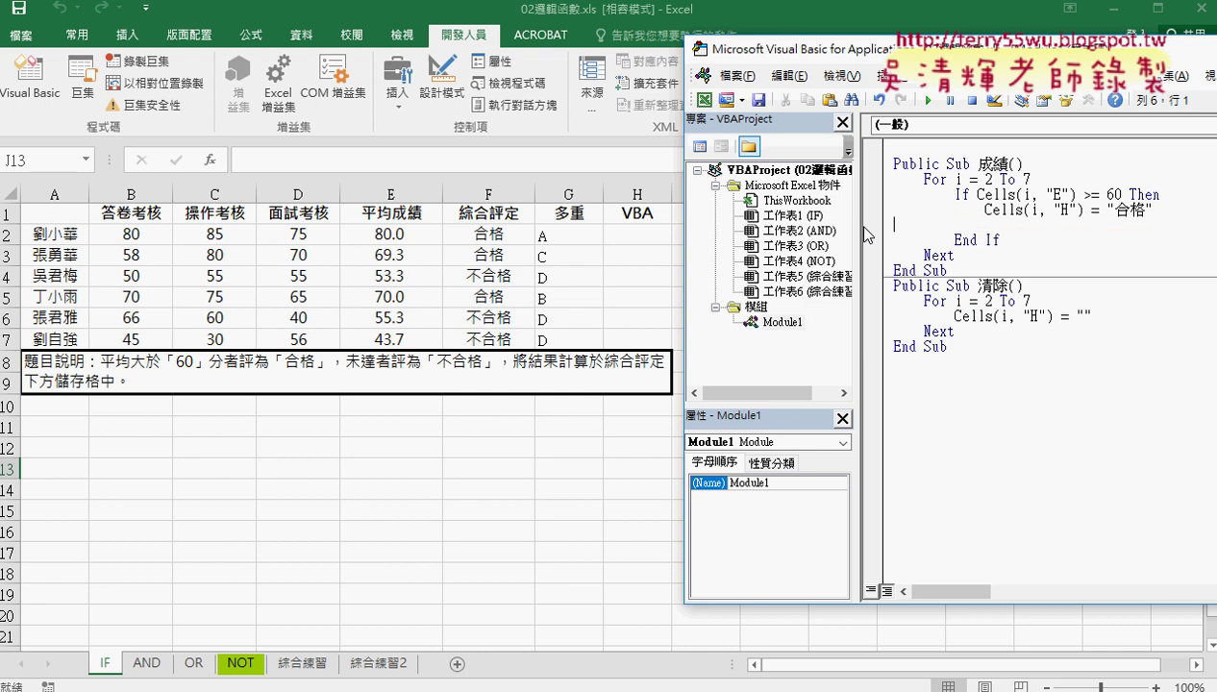
pyautogui.press('Delete')
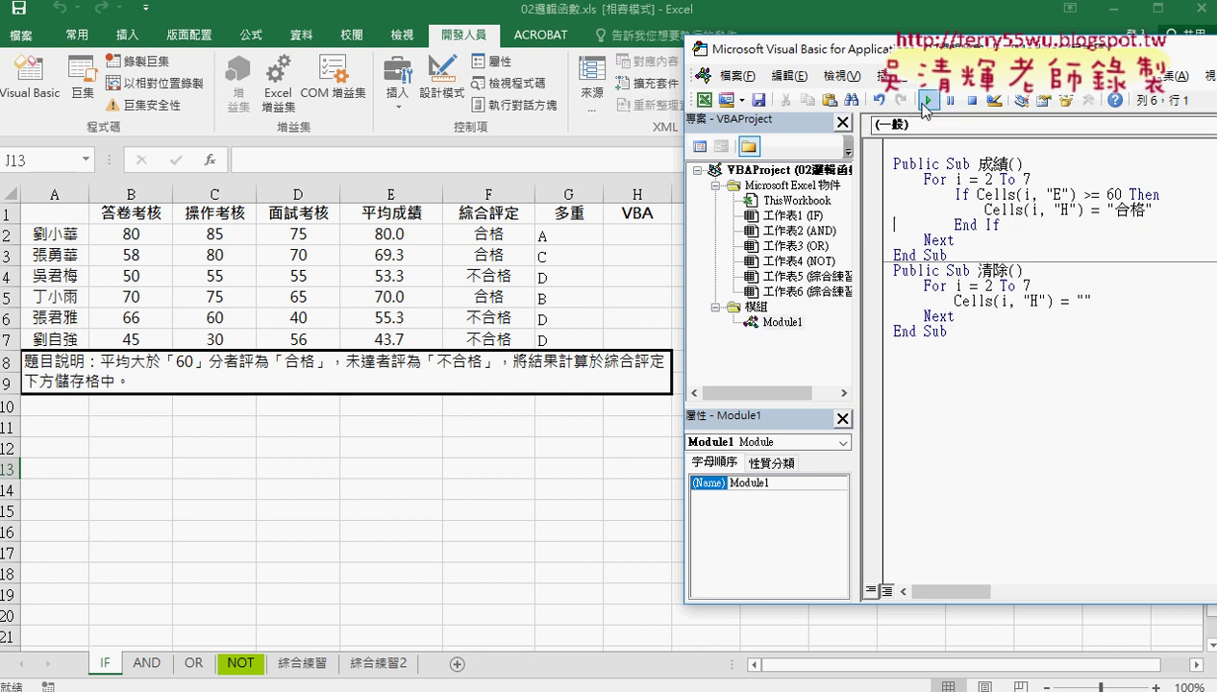
pyautogui.click(925, 101)
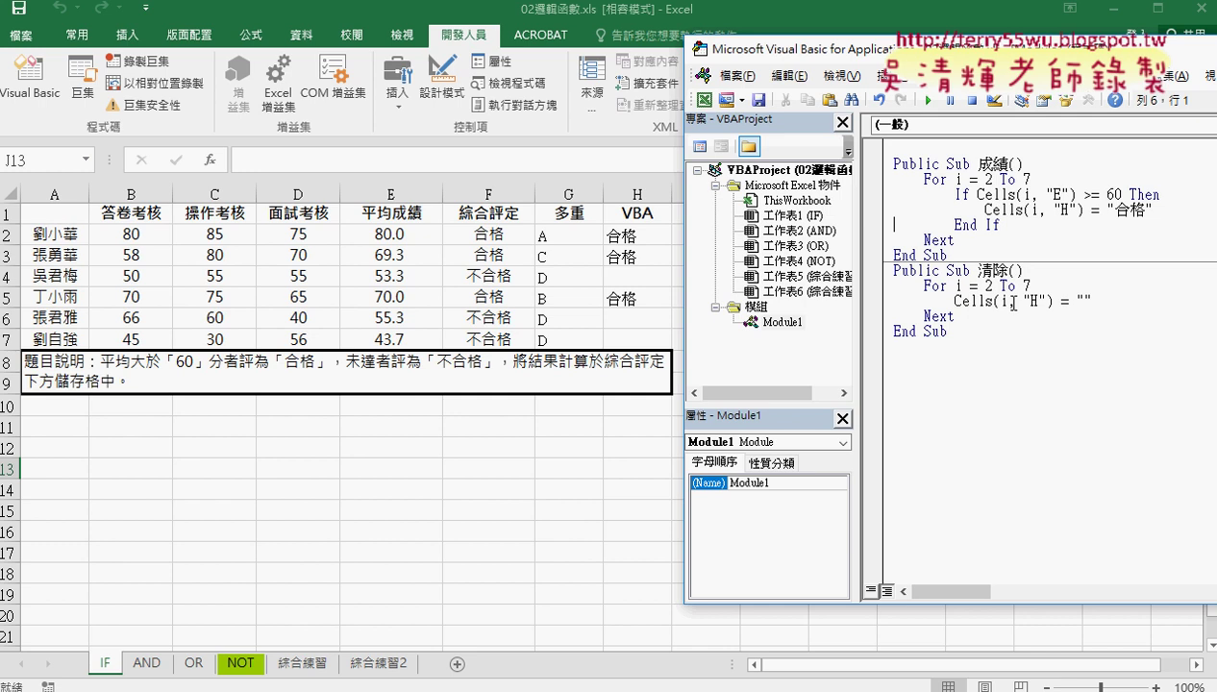
# Step: Undo to restore the Else branch, rerun 成績, and select the whole sub
pyautogui.hotkey('ctrl', 'z')
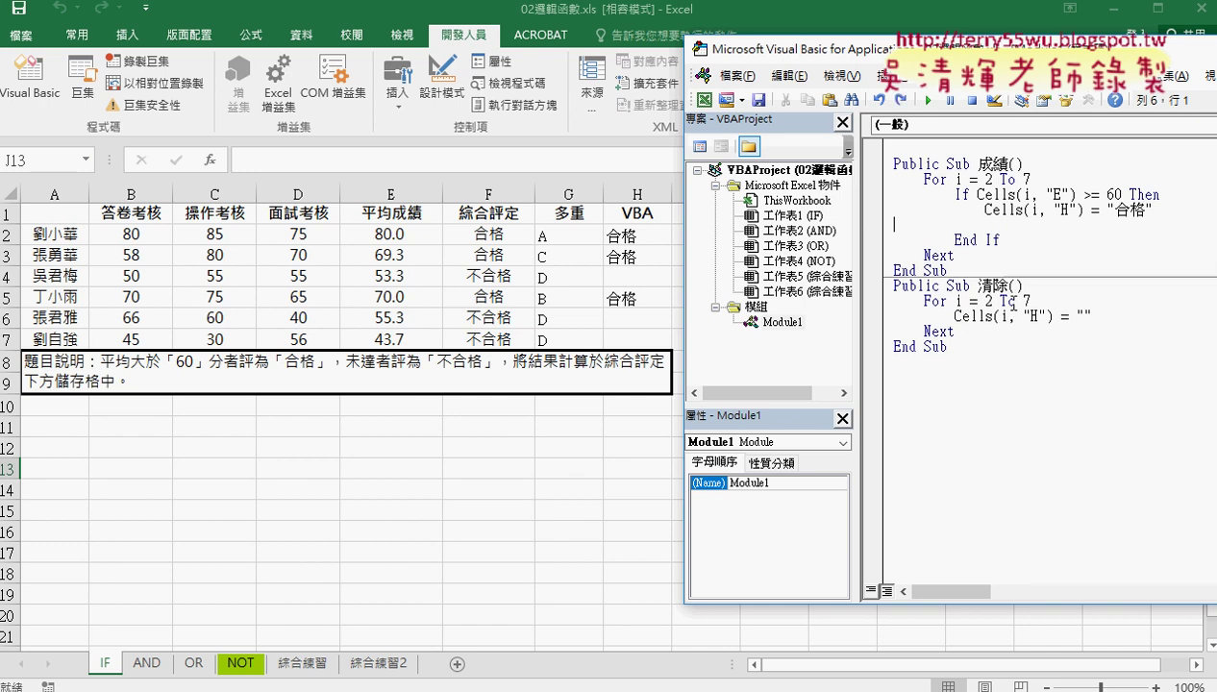
pyautogui.hotkey('ctrl', 'z')
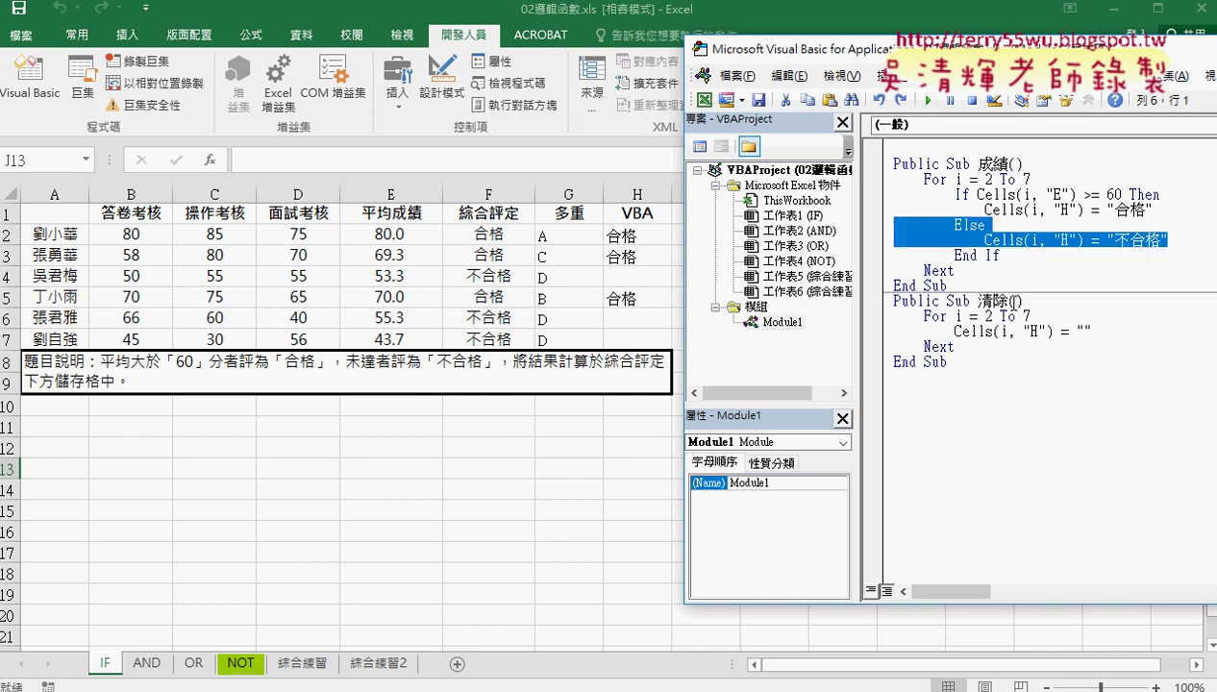
pyautogui.click(928, 100)
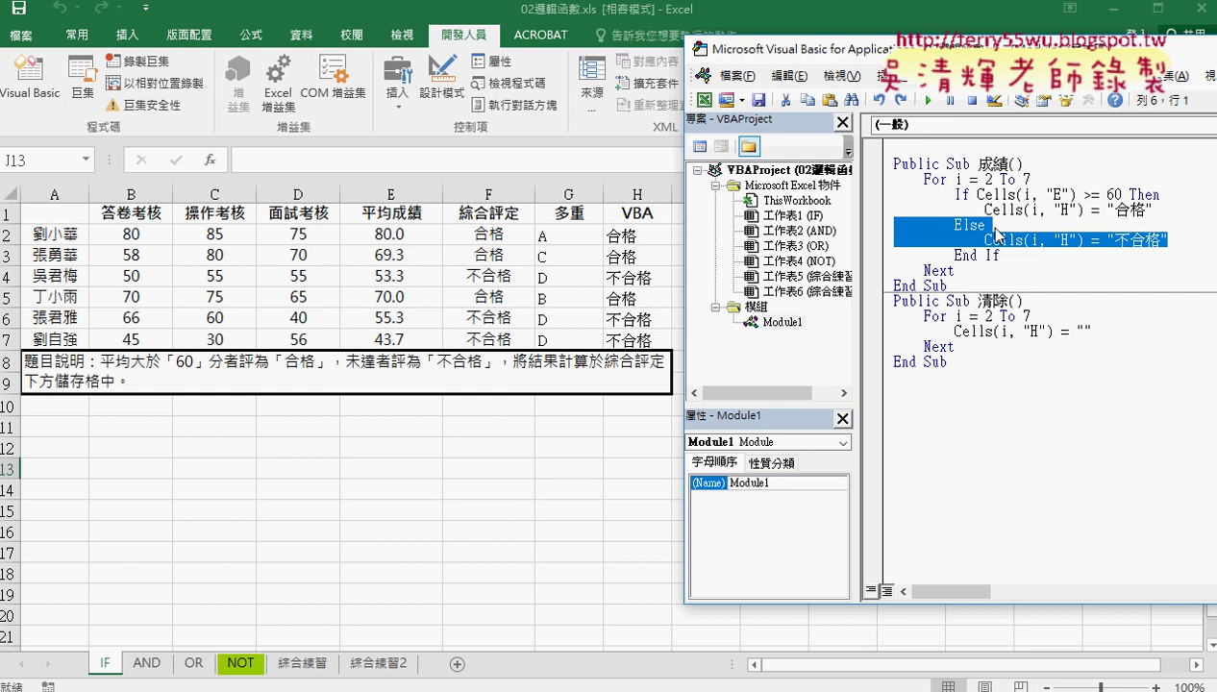
pyautogui.moveTo(950, 285); pyautogui.dragTo(880, 165)
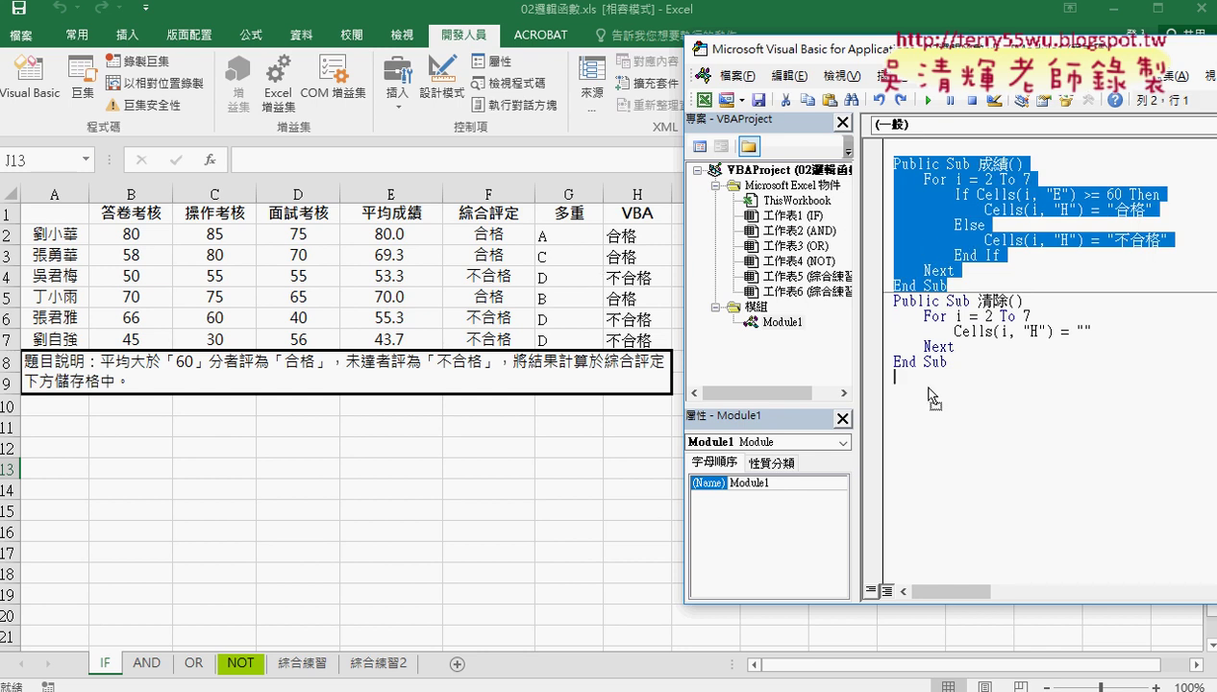
# Step: Paste a copy of the 成績 sub below and select the name in its header
pyautogui.write('Public Sub 成績()     For i = 2 To 7         If Cells(i, "E") >= 60 Then             Cells(i, "H") = "合格"         Else             Cells(i, "H") = "不合格"         End If     Next End Sub')
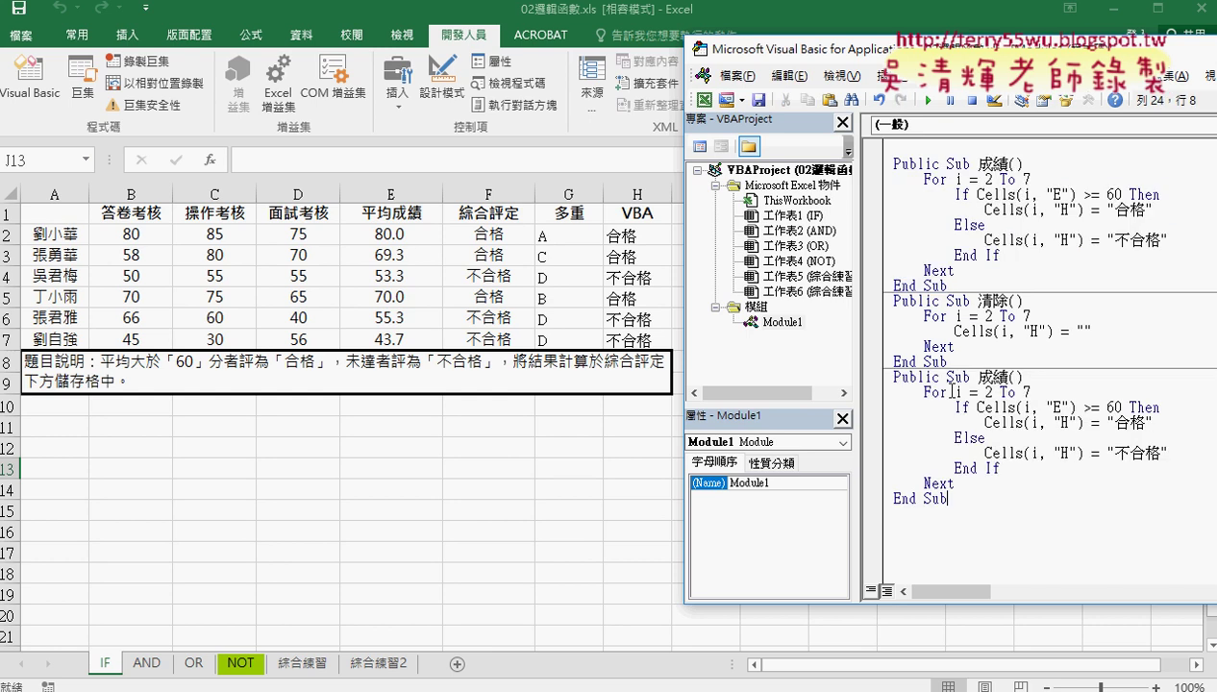
pyautogui.click(1003, 378)
pyautogui.moveTo(997, 377); pyautogui.dragTo(1010, 378)
pyautogui.click(979, 378)
pyautogui.doubleClick(998, 377)
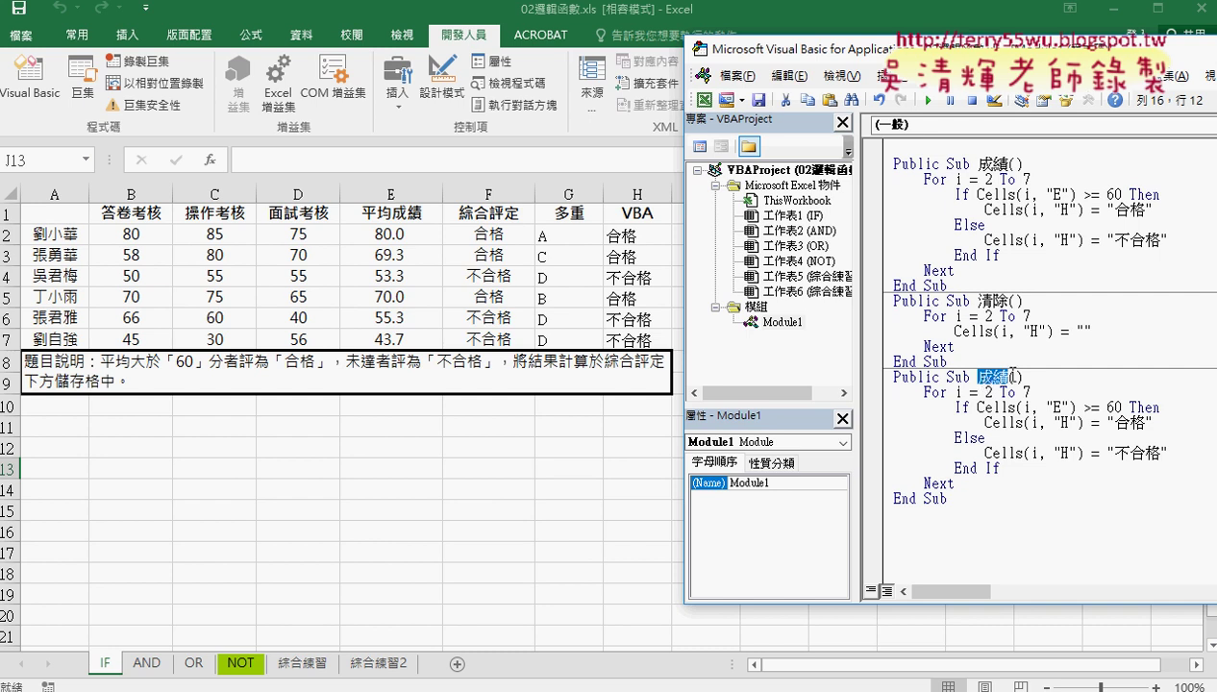
# Step: Type 多重 with the Bopomofo IME so the copied sub is named 成績多重
pyautogui.click(1059, 373)
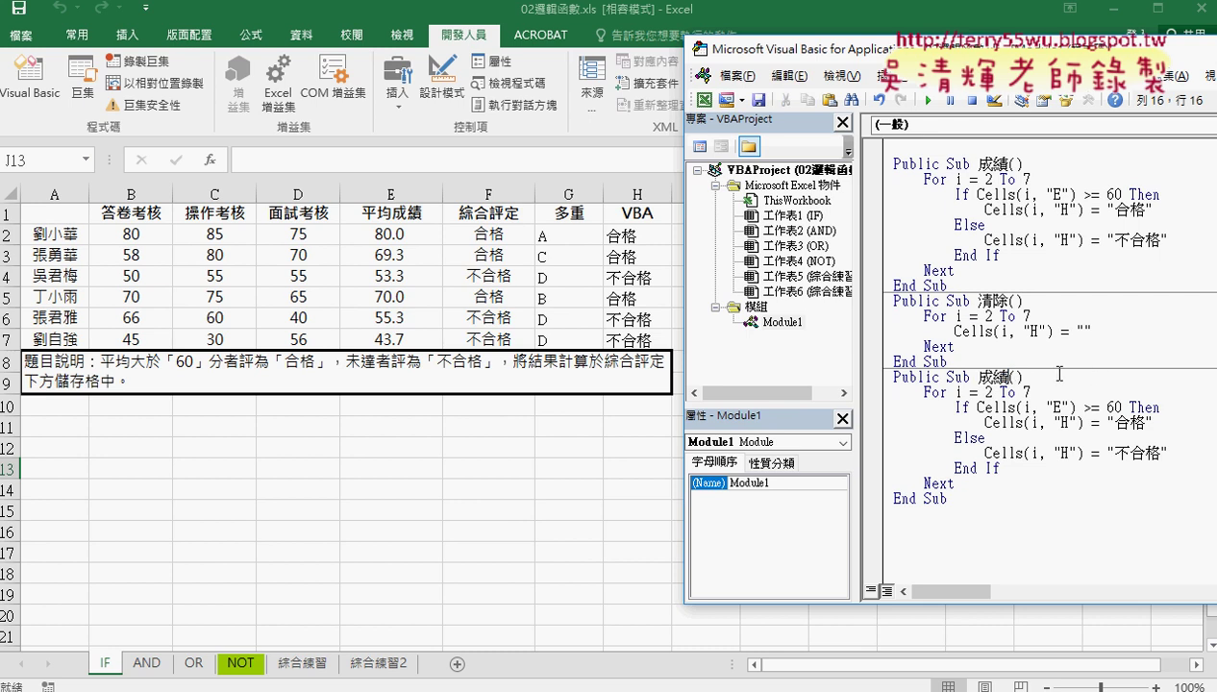
pyautogui.write('ㄉㄨ')
pyautogui.write('ㄛ ㄔㄨ')
pyautogui.write('ㄥˋ')
pyautogui.press('Return')
pyautogui.press('BackSpace')
pyautogui.write('_')
pyautogui.press('Delete')
pyautogui.moveTo(1042, 377); pyautogui.dragTo(979, 377)
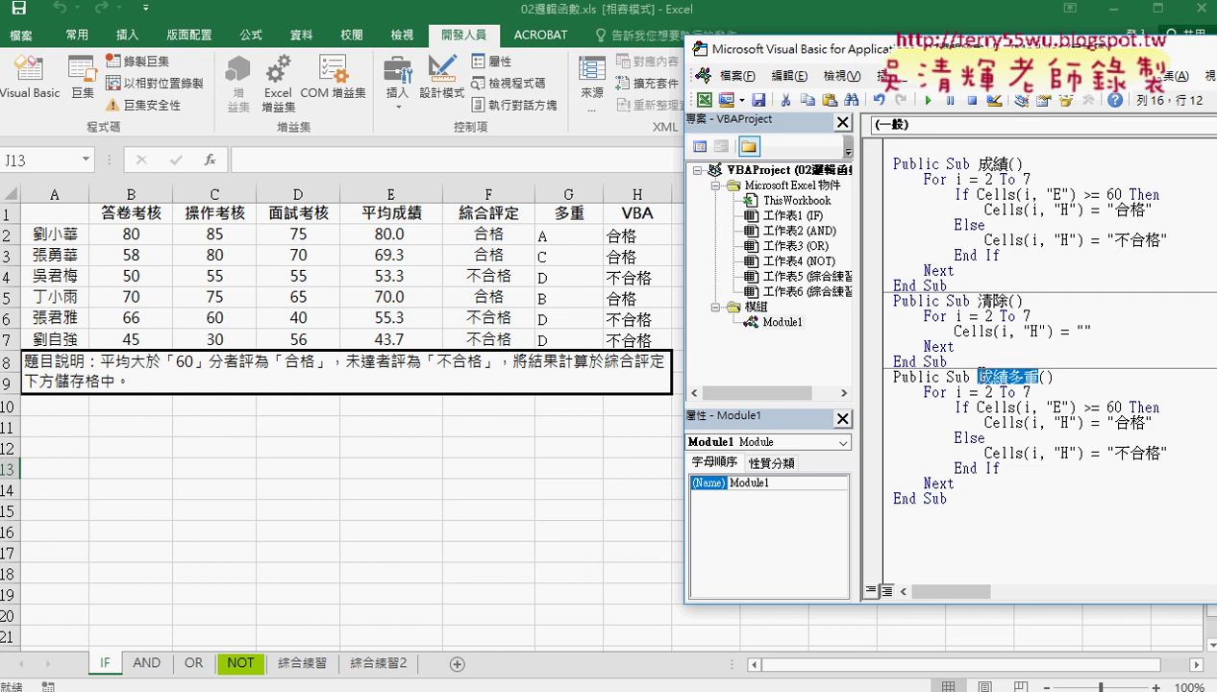
# Step: Widen the code area and change the 成績多重 threshold from 60 to 80
pyautogui.moveTo(858, 235); pyautogui.dragTo(801, 235)
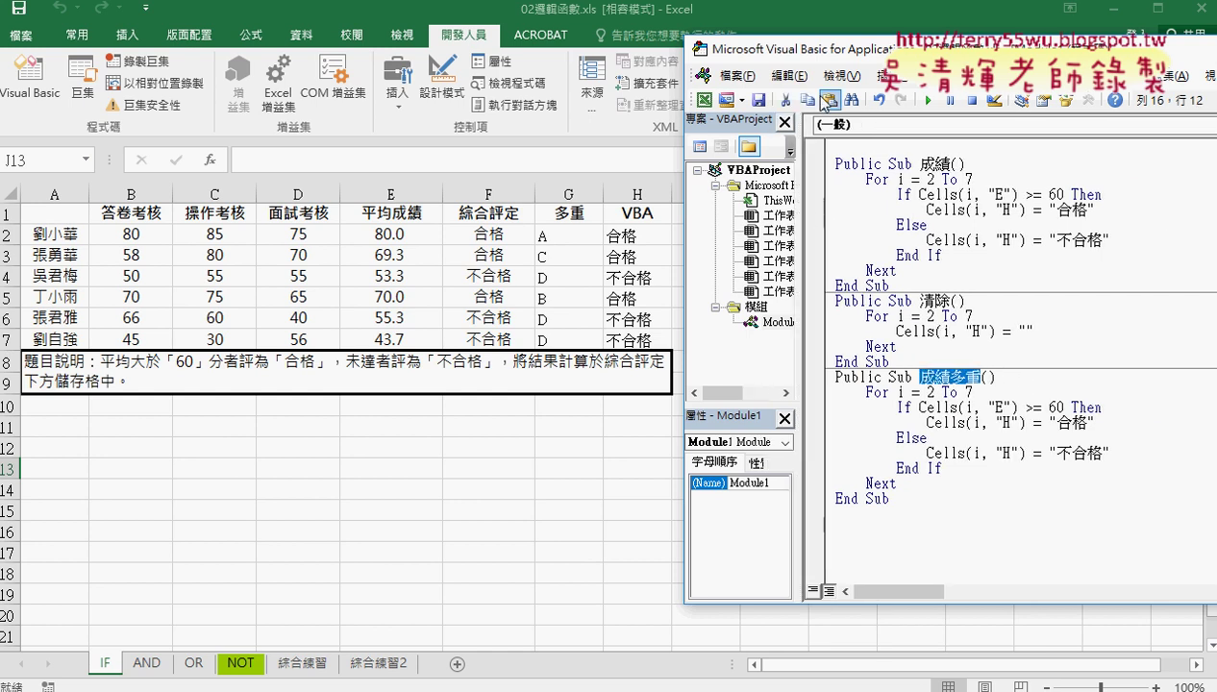
pyautogui.moveTo(788, 50); pyautogui.dragTo(763, 40)
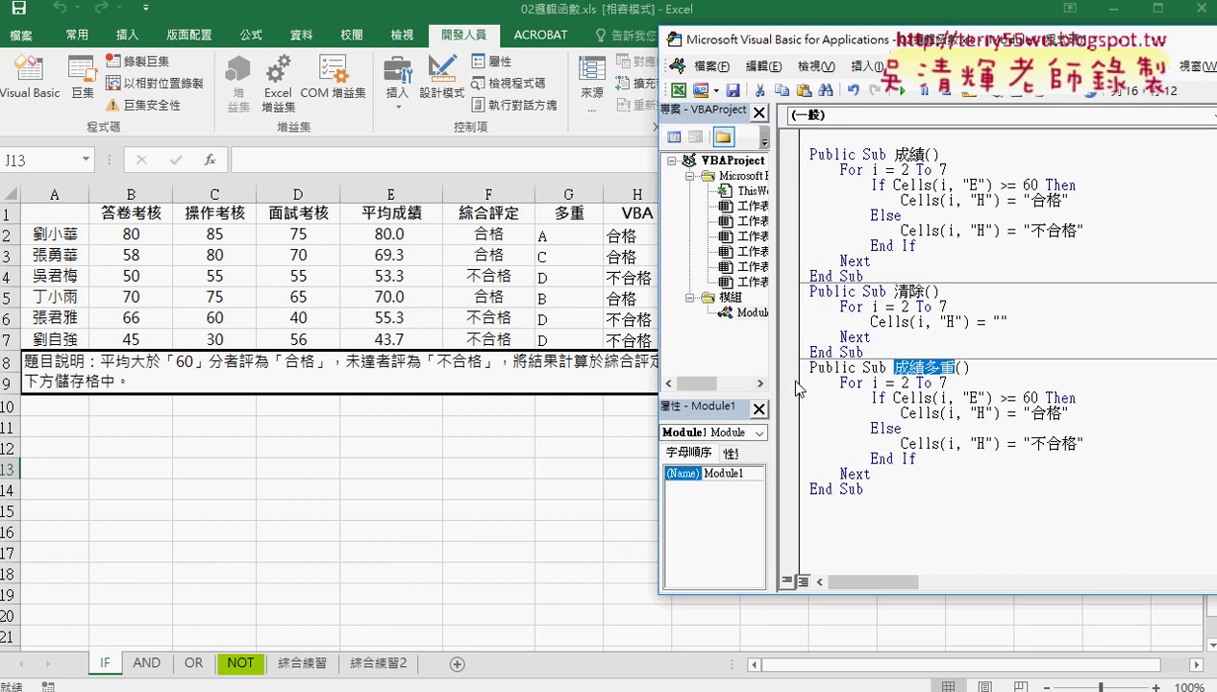
pyautogui.doubleClick(1027, 398)
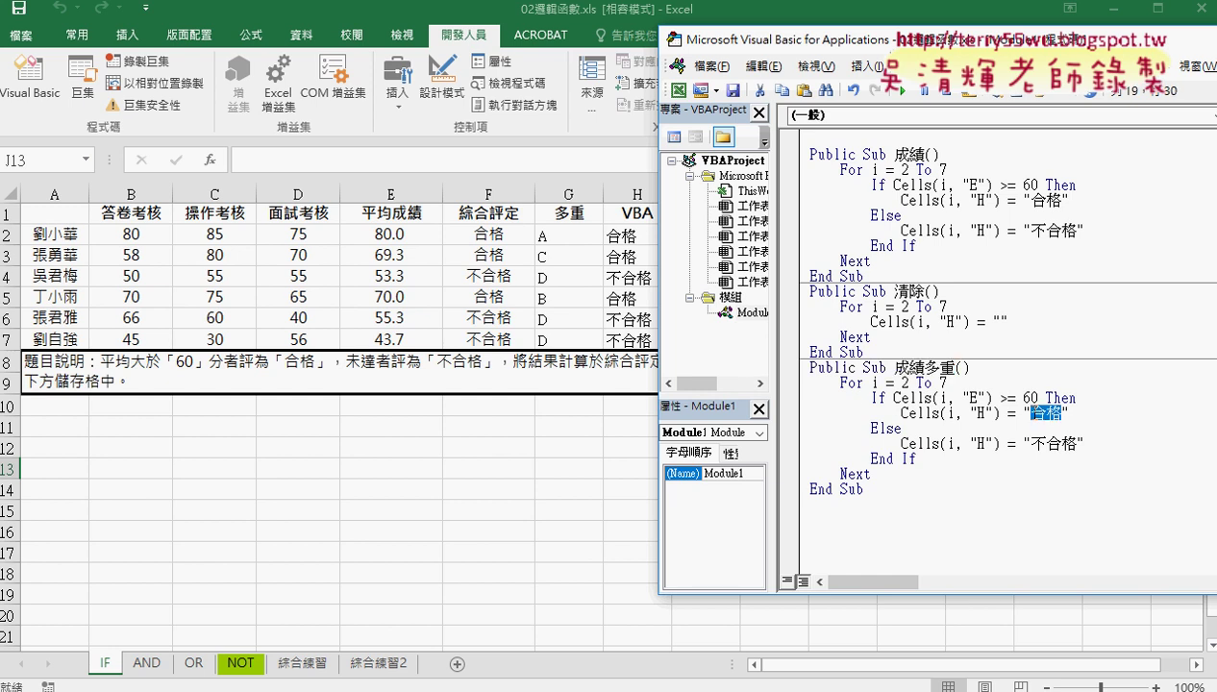
pyautogui.click(1023, 398)
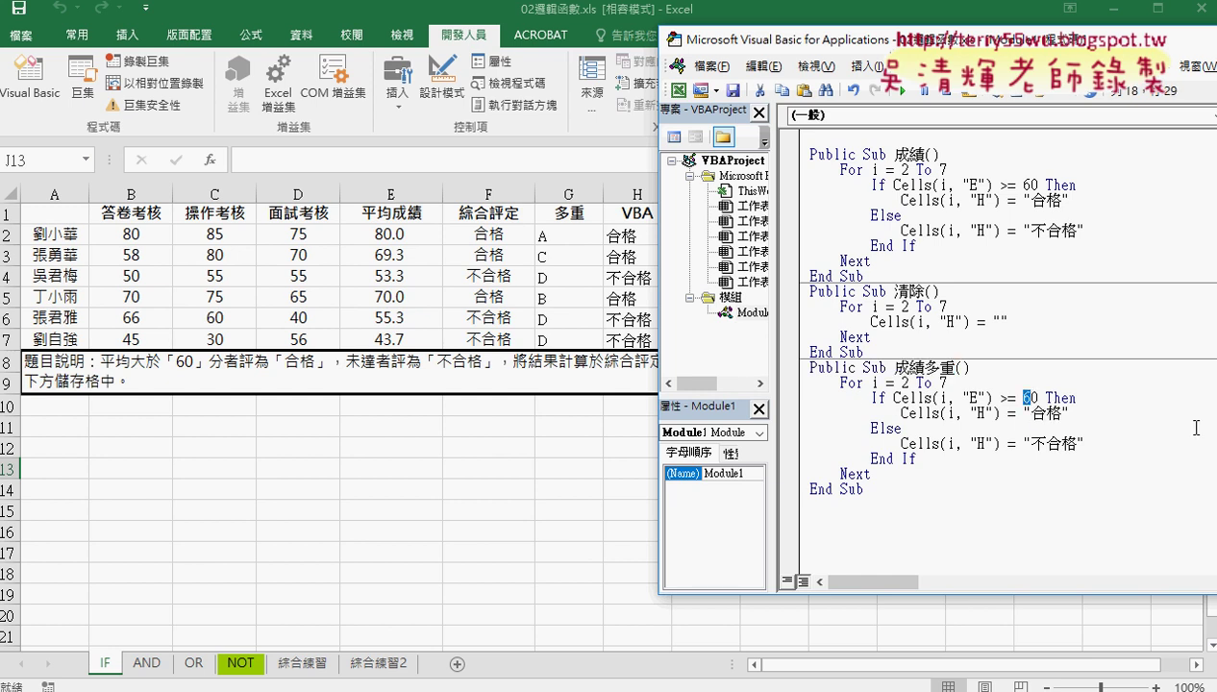
pyautogui.write('8')
# Step: Replace 合格 with "A" and 不合格 with "D", then run 成績多重
pyautogui.click(1048, 412)
pyautogui.moveTo(1058, 412); pyautogui.dragTo(1031, 413)
pyautogui.write('A')
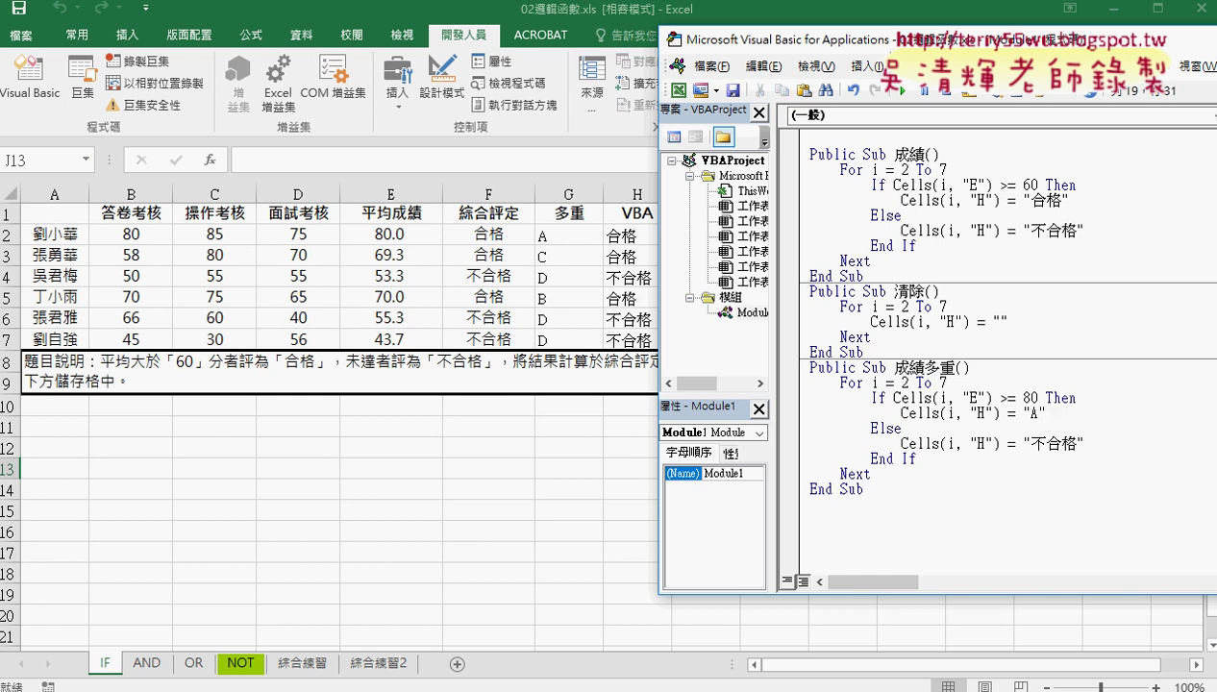
pyautogui.moveTo(1076, 443); pyautogui.dragTo(1038, 450)
pyautogui.write('D')
pyautogui.click(934, 320)
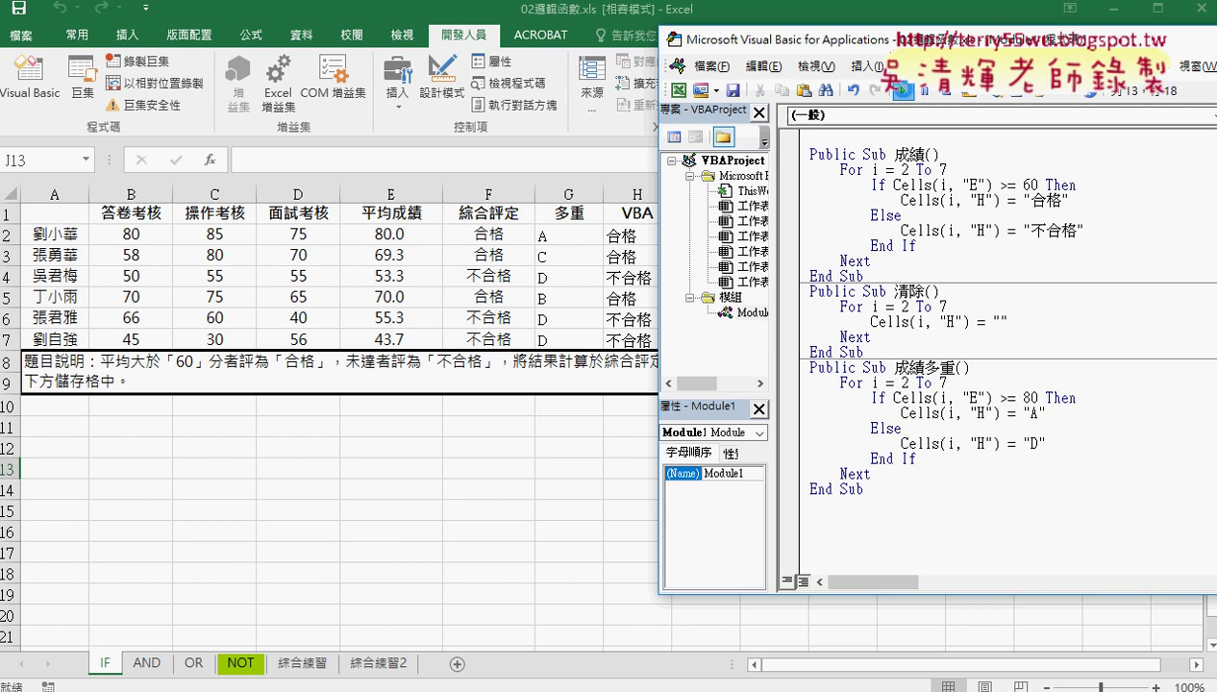
pyautogui.click(901, 89)
pyautogui.click(928, 413)
pyautogui.click(901, 90)
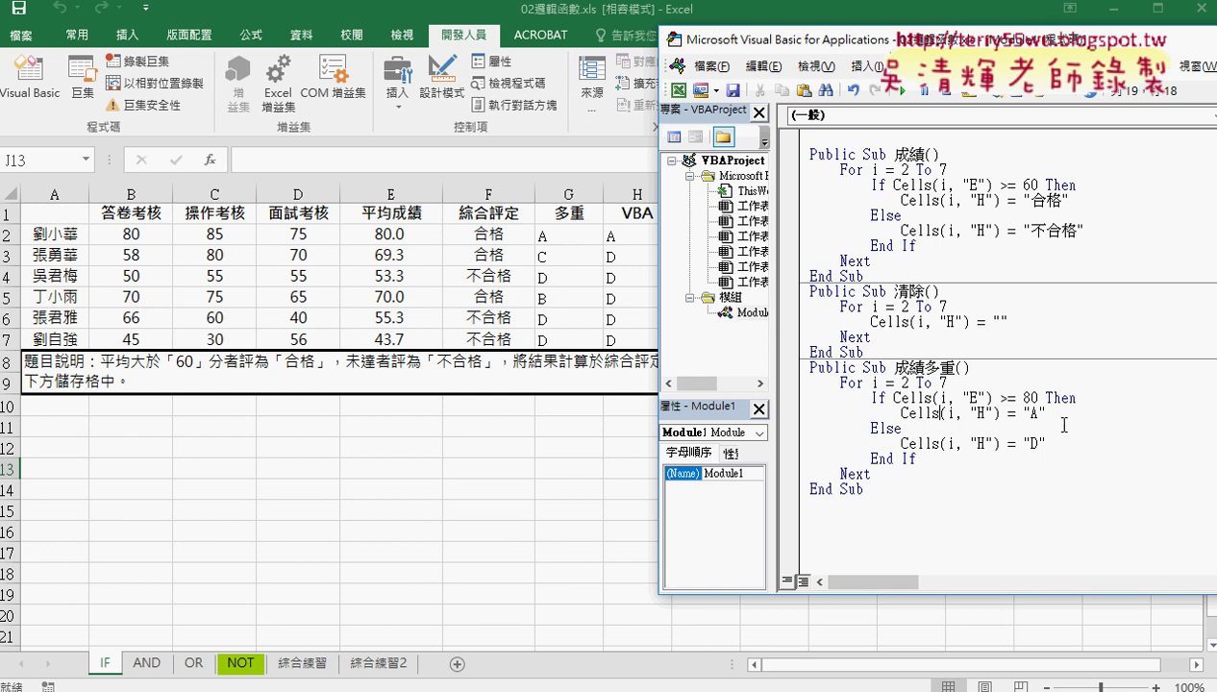
# Step: Duplicate the If line and its "A" assignment directly below
pyautogui.moveTo(1054, 412)
pyautogui.mouseDown()
pyautogui.moveTo(829, 413)
pyautogui.moveTo(797, 397)
pyautogui.mouseUp()
pyautogui.hotkey('ctrl', 'c')
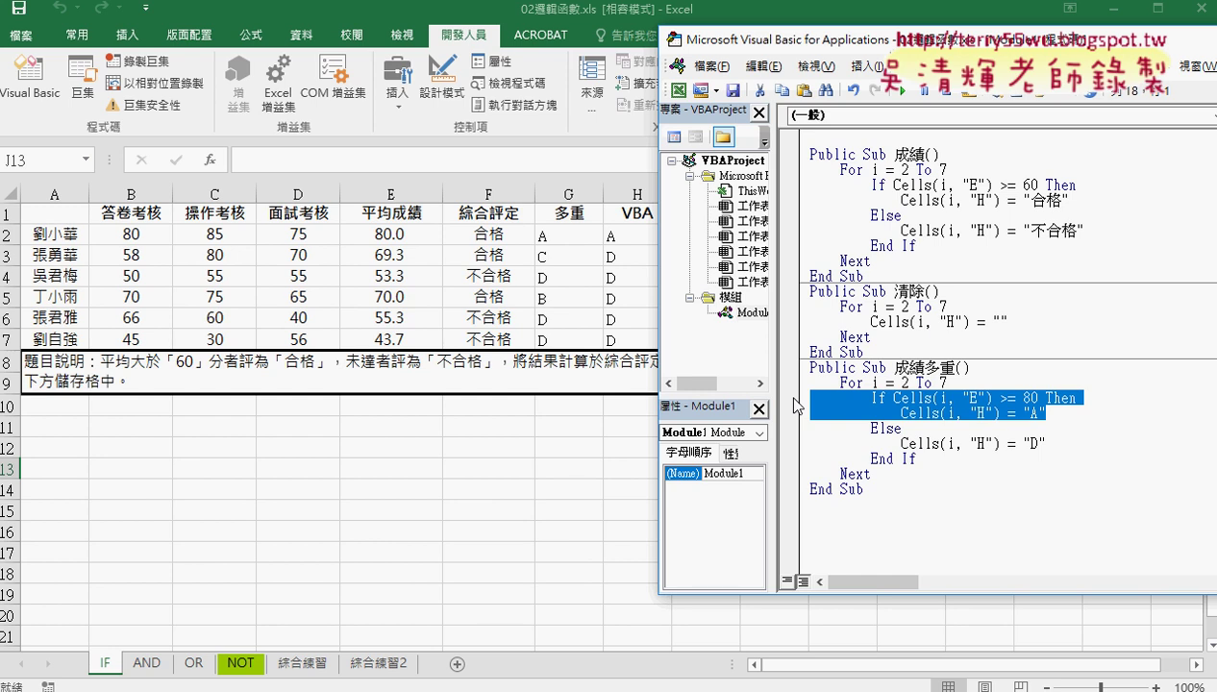
pyautogui.click(1059, 412)
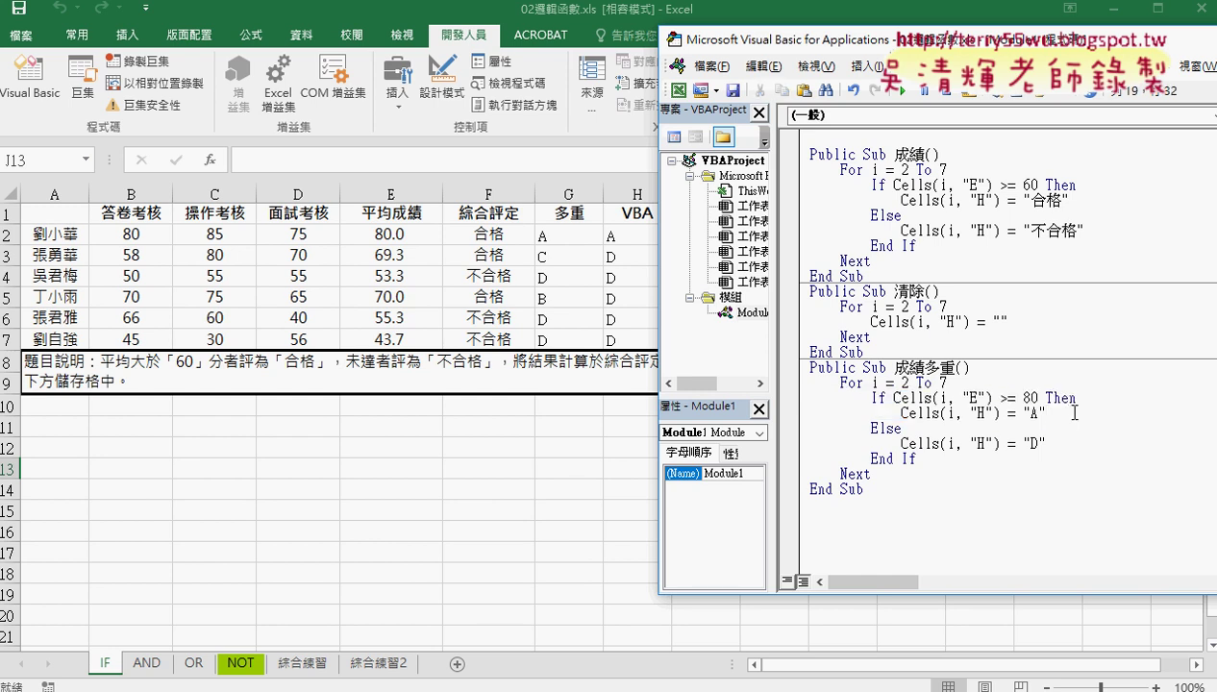
pyautogui.press('Return')
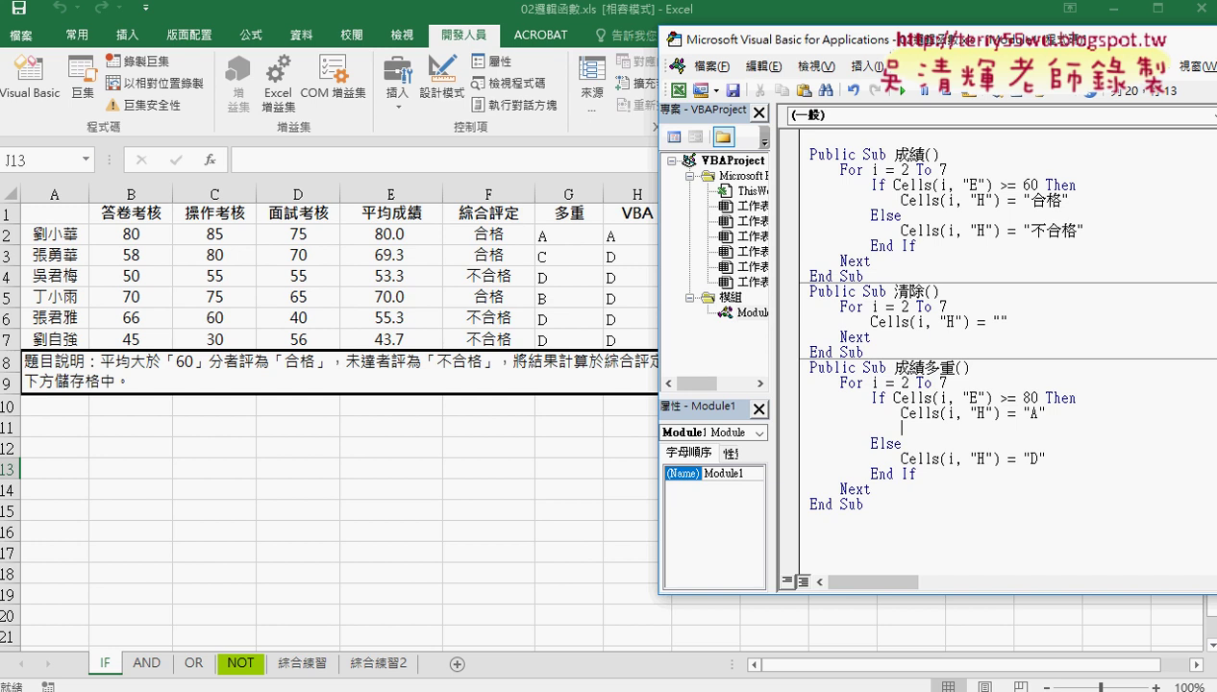
pyautogui.press('BackSpace')
pyautogui.press('BackSpace')
pyautogui.press('BackSpace')
pyautogui.hotkey('ctrl', 'v')
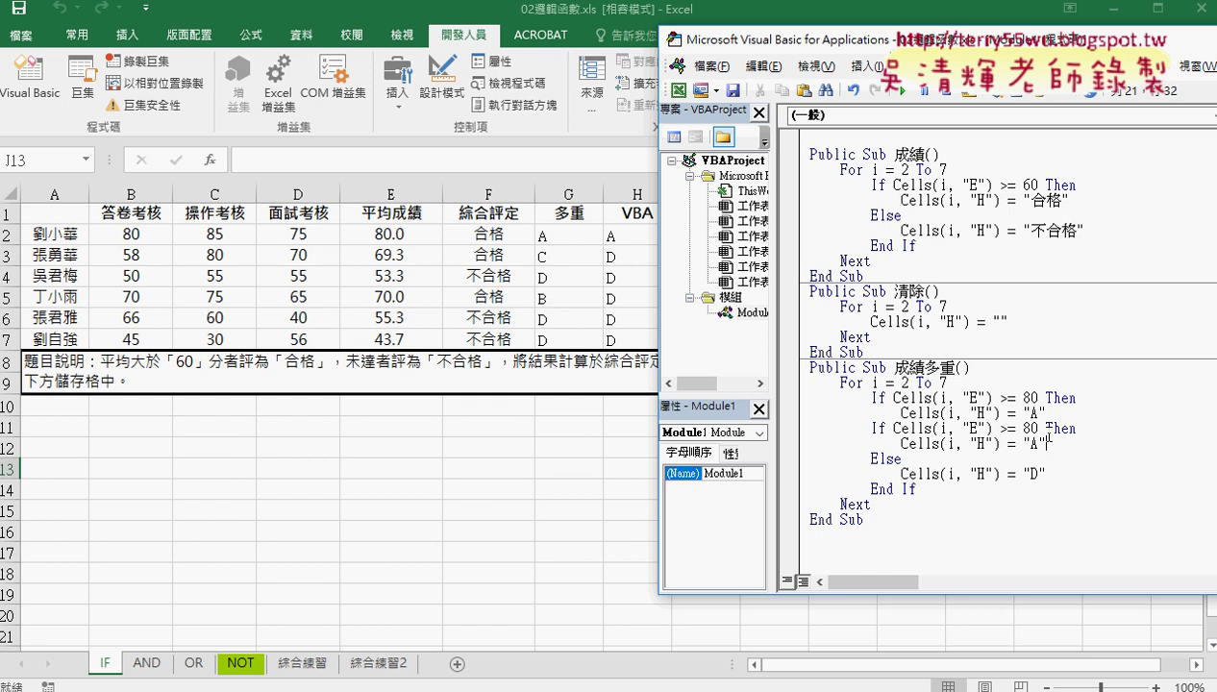
# Step: Change the copy to 70 and "B", then run, getting a Next without For error
pyautogui.moveTo(1032, 428); pyautogui.dragTo(1023, 429)
pyautogui.write('7')
pyautogui.moveTo(1040, 443); pyautogui.dragTo(1030, 443)
pyautogui.write('B')
pyautogui.moveTo(888, 397); pyautogui.dragTo(867, 397)
pyautogui.click(896, 89)
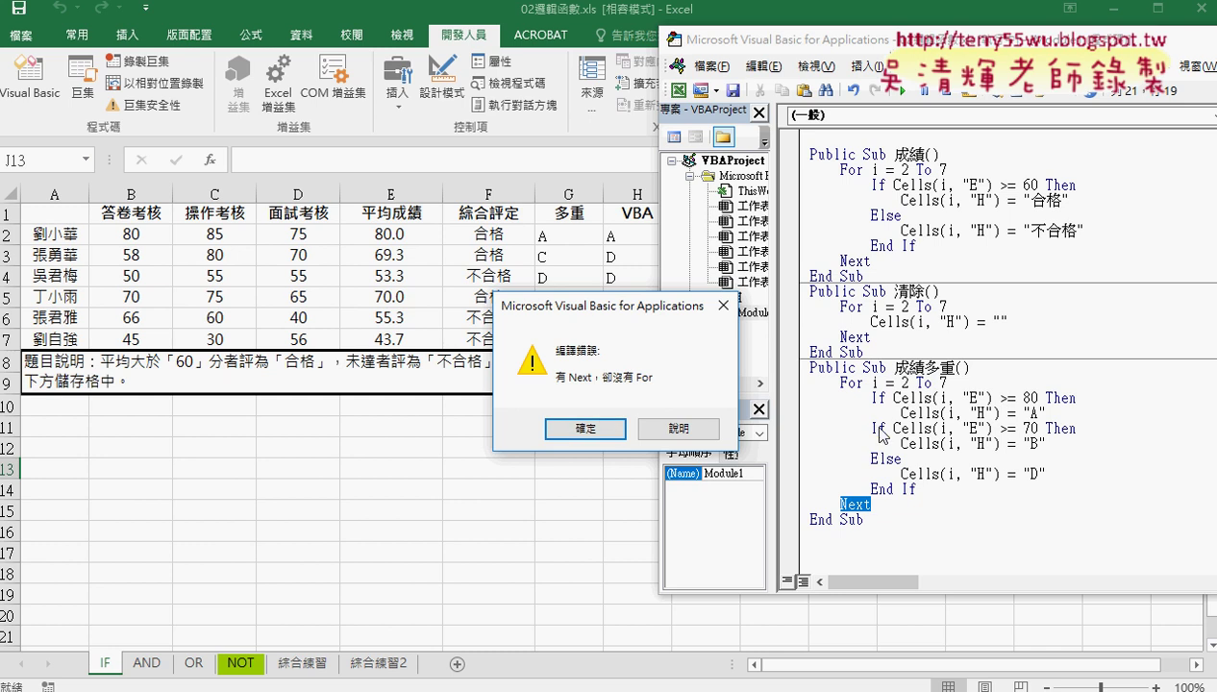
# Step: Dismiss the compile error, turn the second If into ElseIf, and rerun to grade A, D, D, B, D, D
pyautogui.click(730, 311)
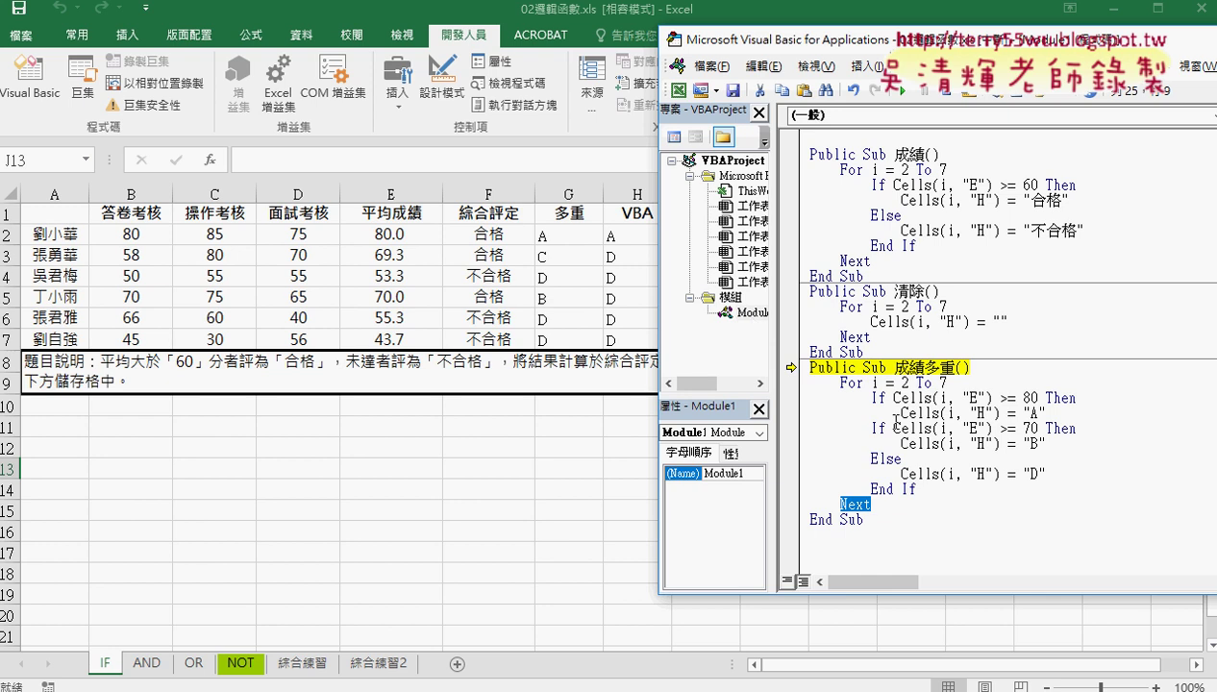
pyautogui.click(877, 397)
pyautogui.click(871, 427)
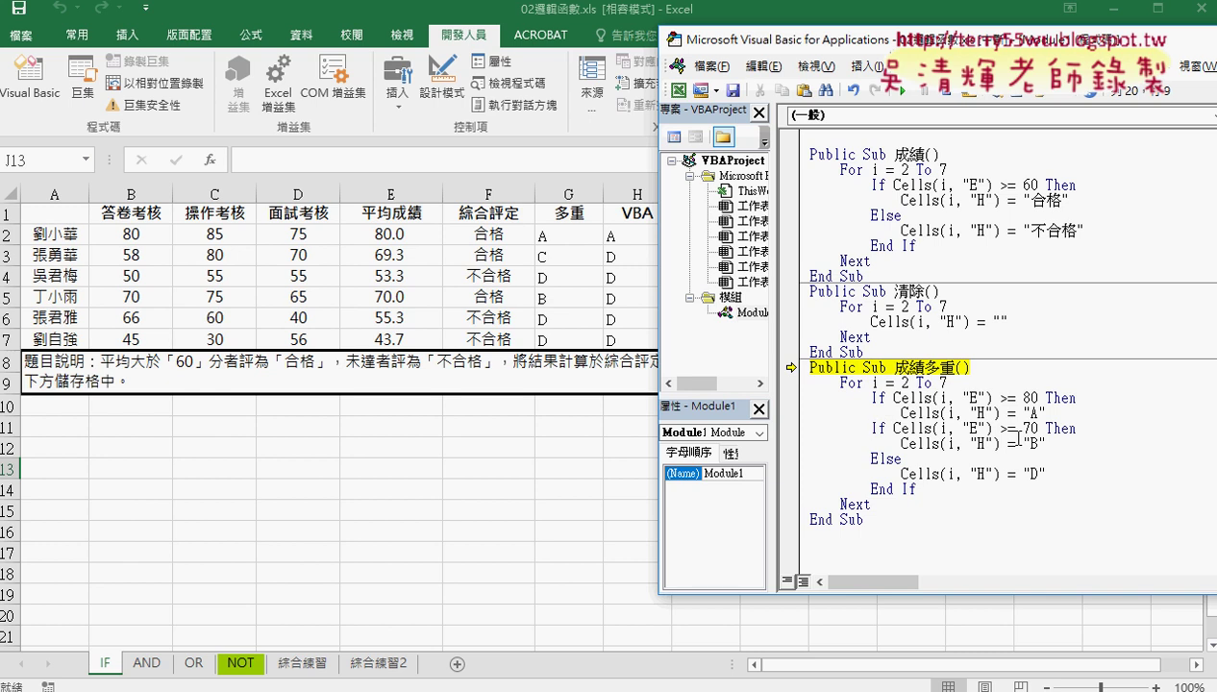
pyautogui.write('else')
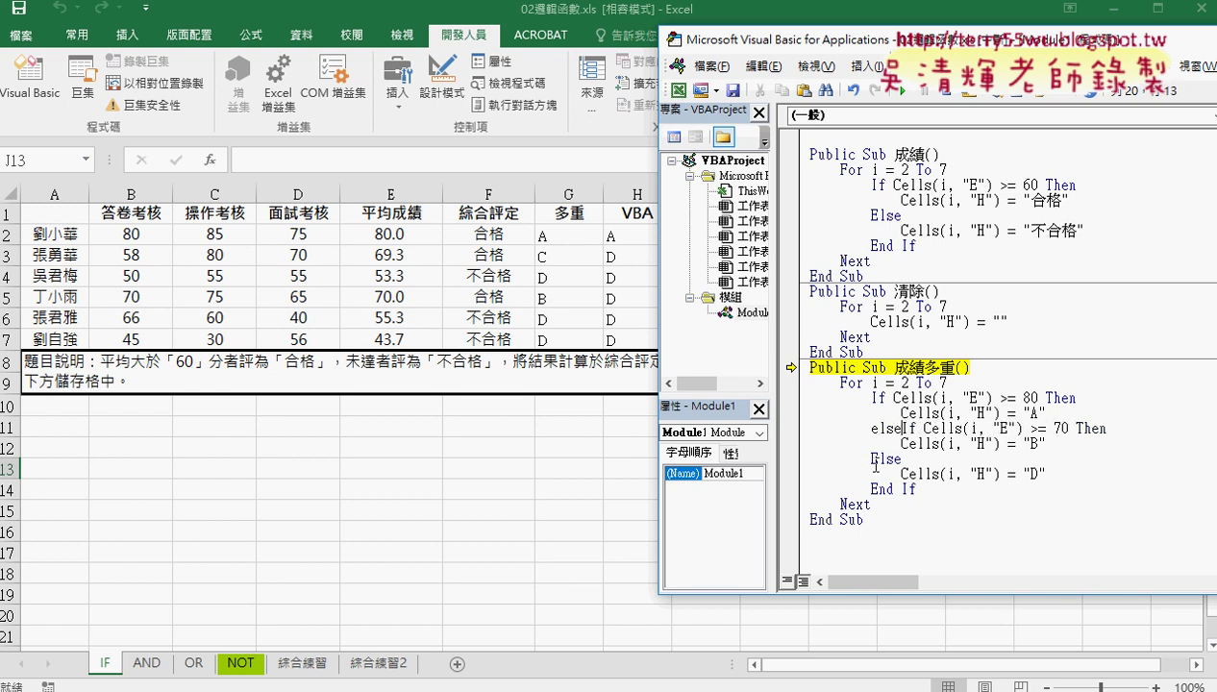
pyautogui.moveTo(920, 430); pyautogui.dragTo(871, 430)
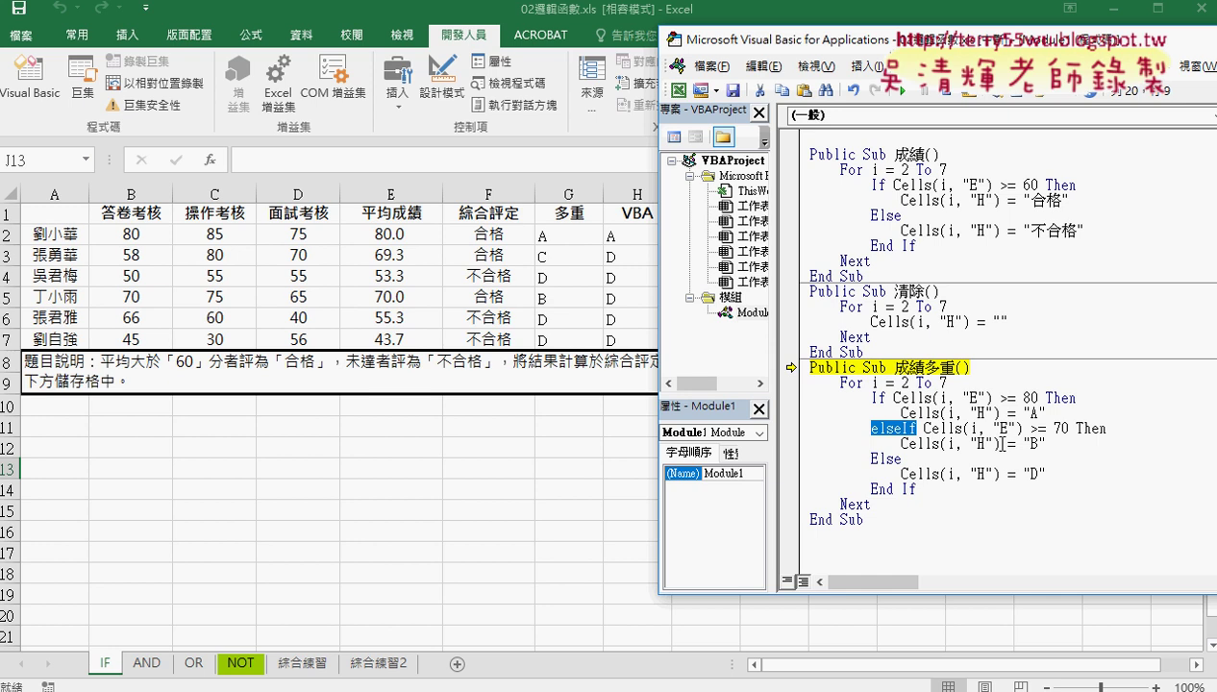
pyautogui.click(934, 444)
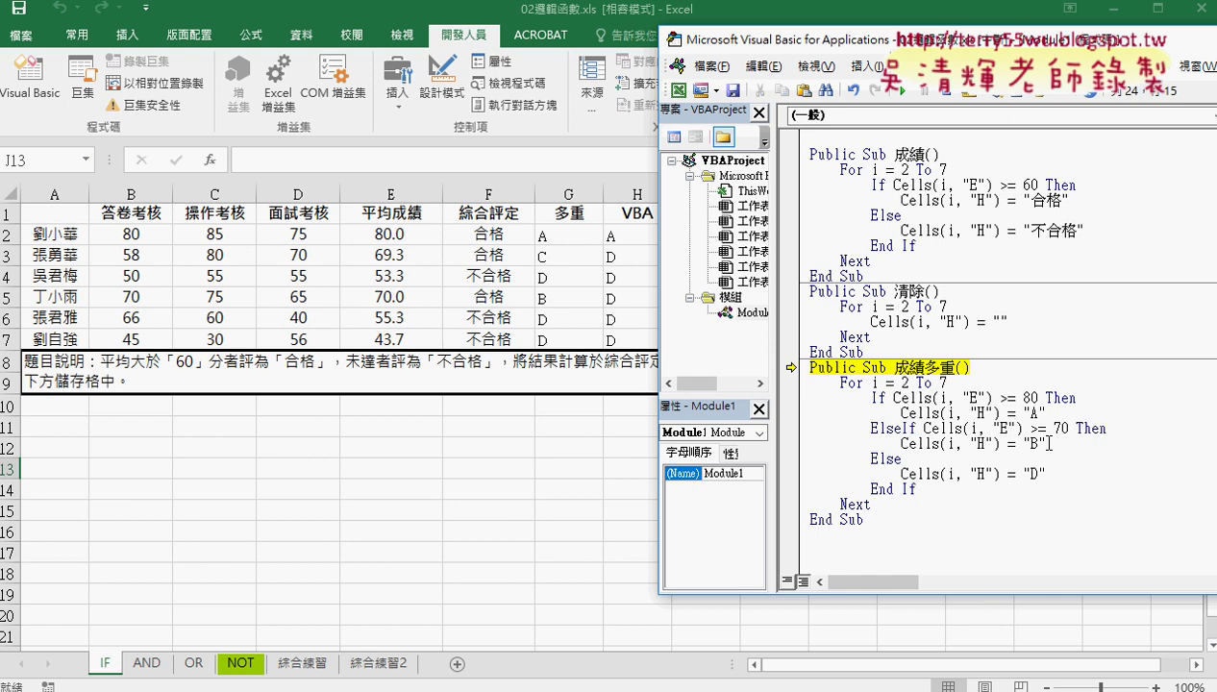
pyautogui.moveTo(1042, 444)
pyautogui.mouseDown()
pyautogui.moveTo(833, 444)
pyautogui.moveTo(902, 429)
pyautogui.mouseUp()
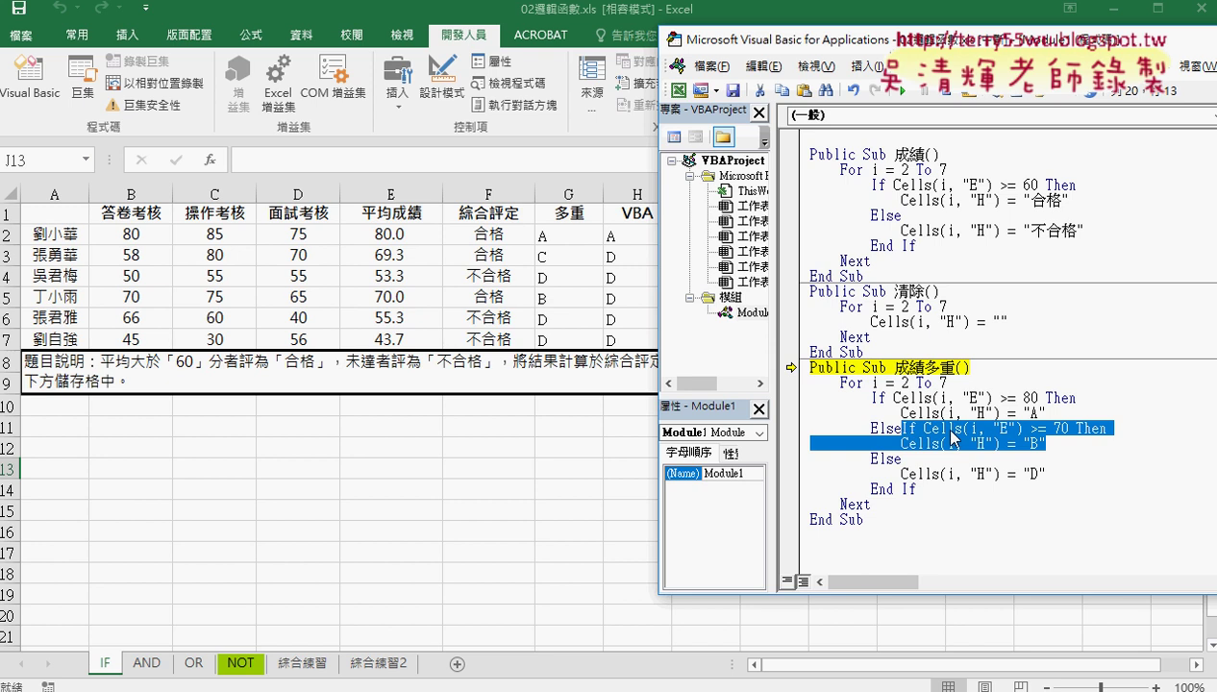
pyautogui.click(959, 433)
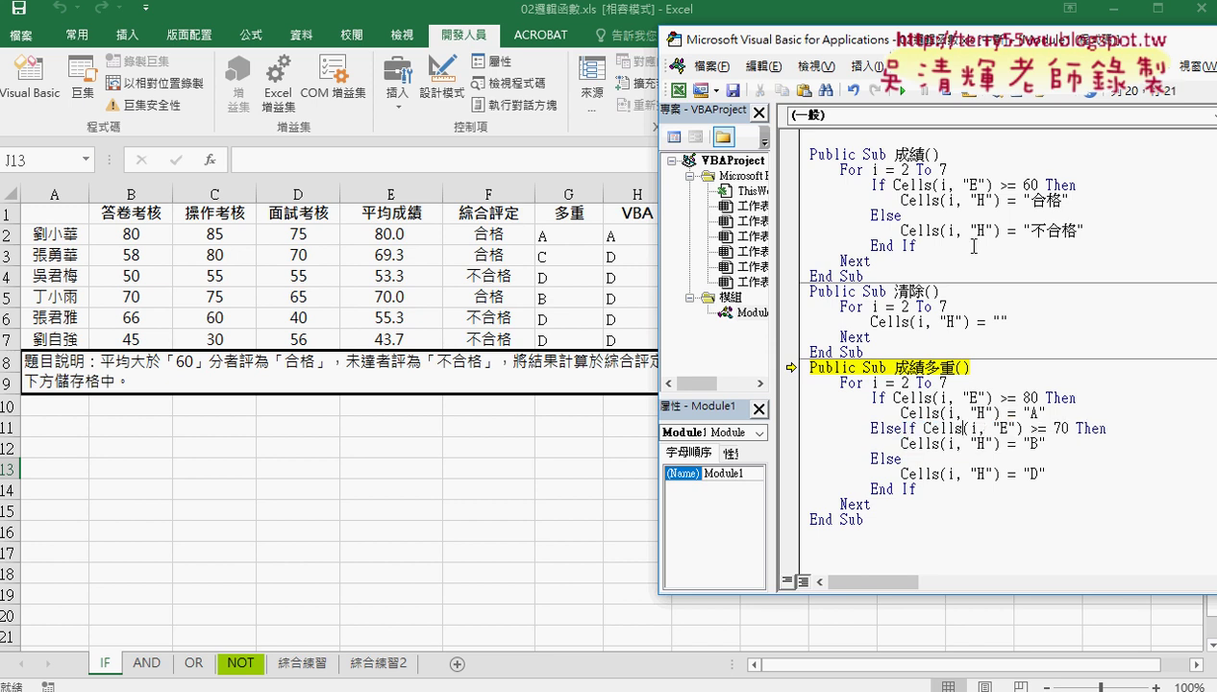
pyautogui.click(898, 89)
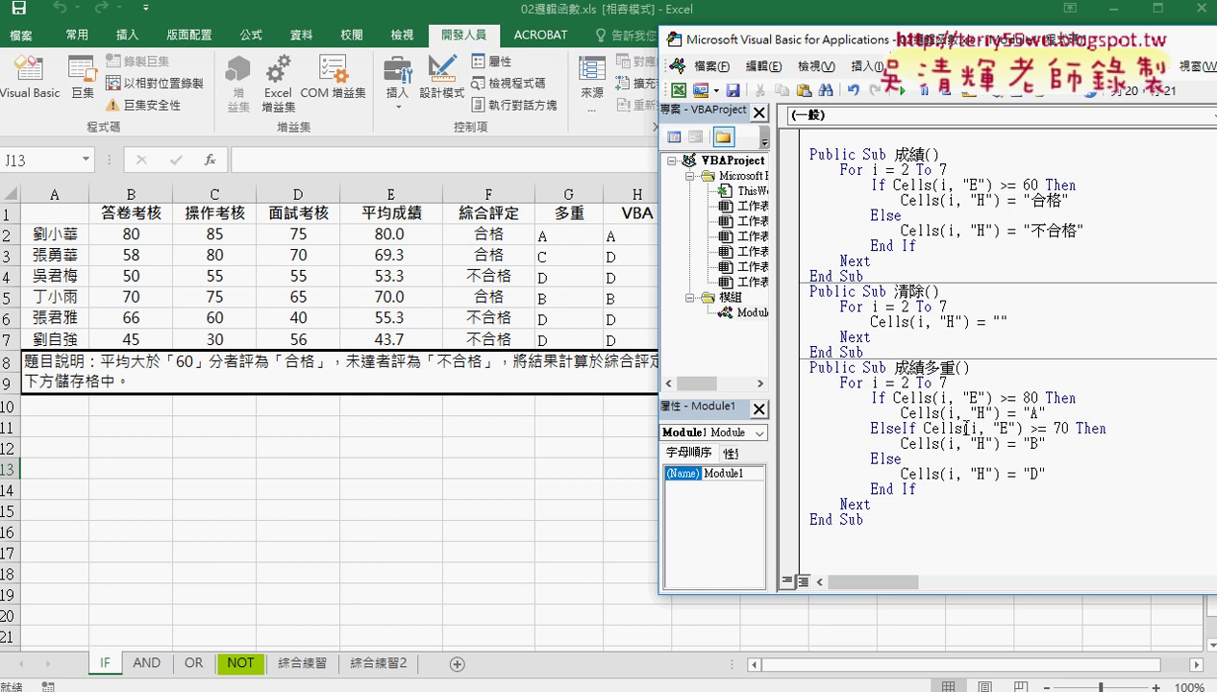
# Step: Highlight the ElseIf branch, the If keyword and the Else keyword to review the block
pyautogui.moveTo(1047, 443); pyautogui.dragTo(782, 435)
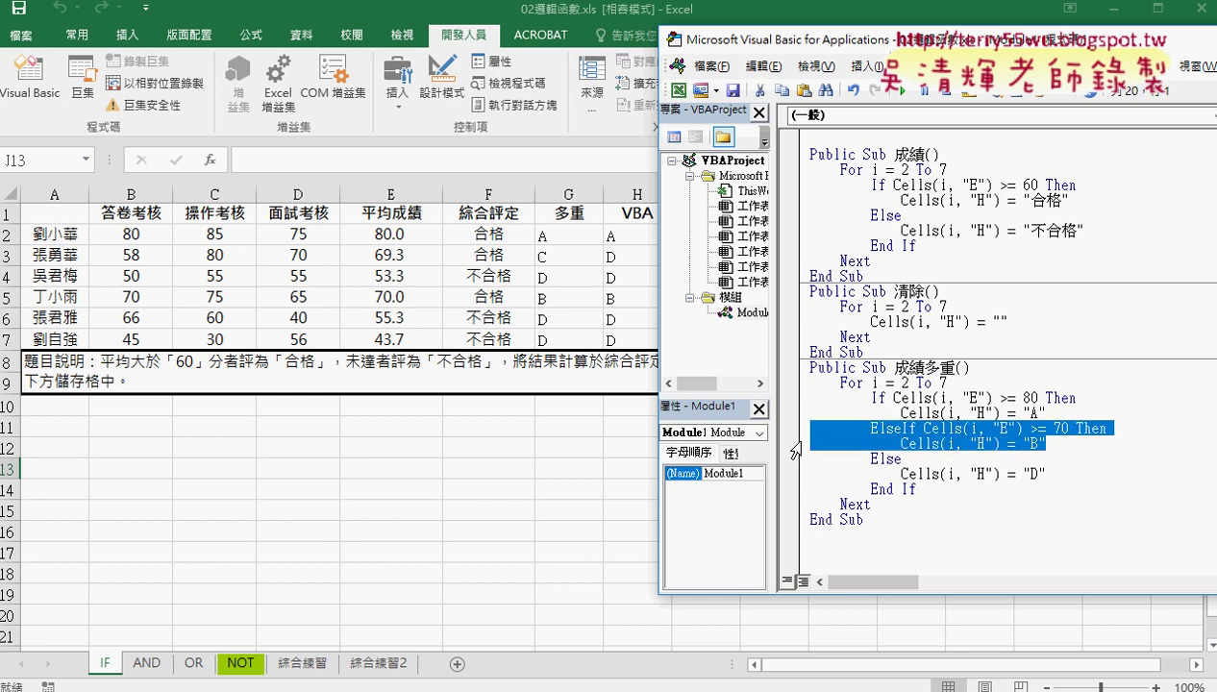
pyautogui.doubleClick(879, 398)
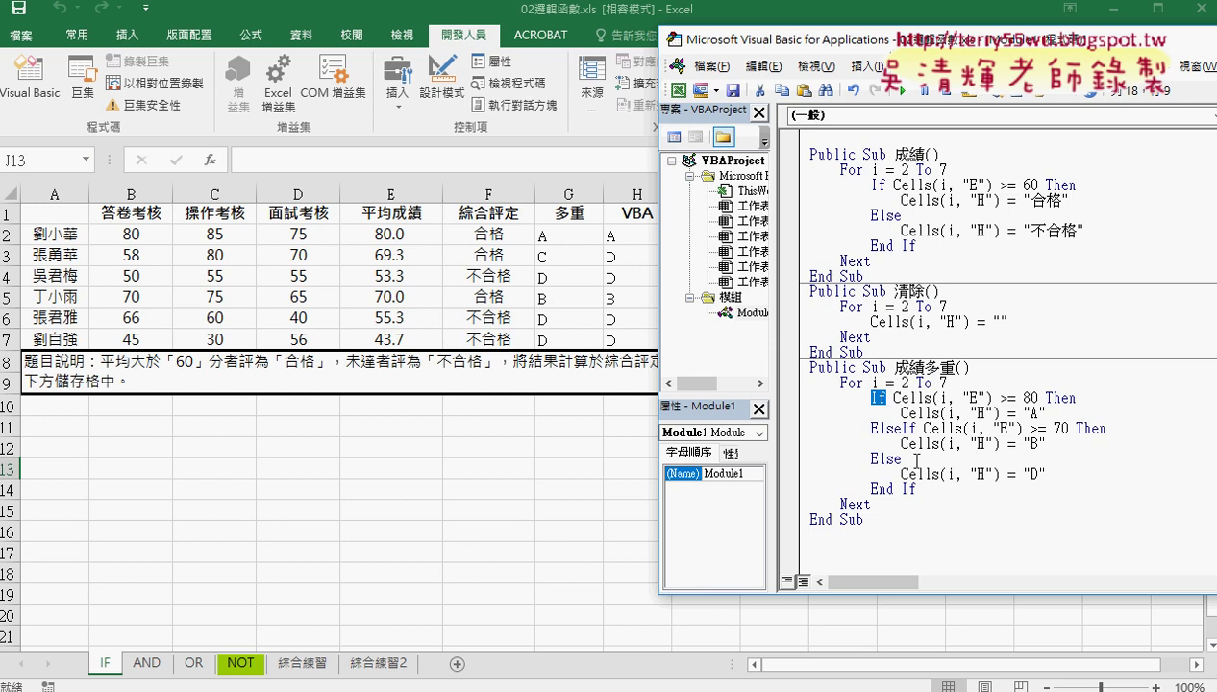
pyautogui.moveTo(908, 458)
pyautogui.mouseDown()
pyautogui.moveTo(865, 459)
pyautogui.moveTo(875, 462)
pyautogui.mouseUp()
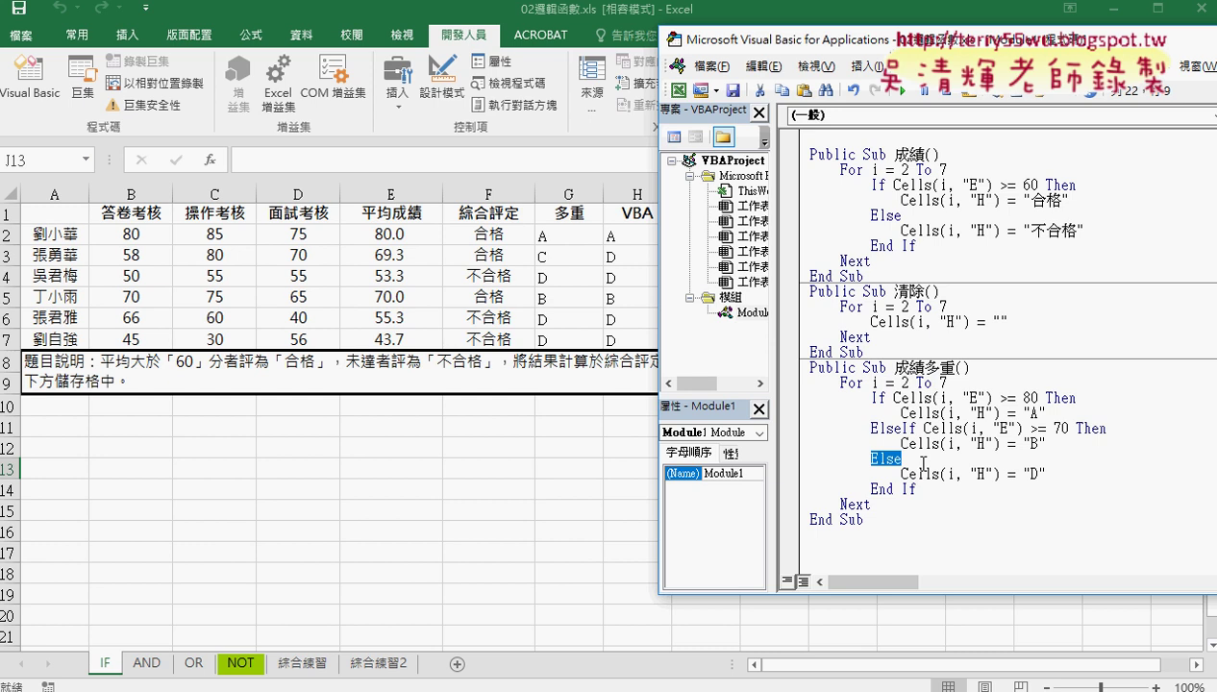
pyautogui.moveTo(1045, 445); pyautogui.dragTo(765, 430)
pyautogui.hotkey('ctrl', 'c')
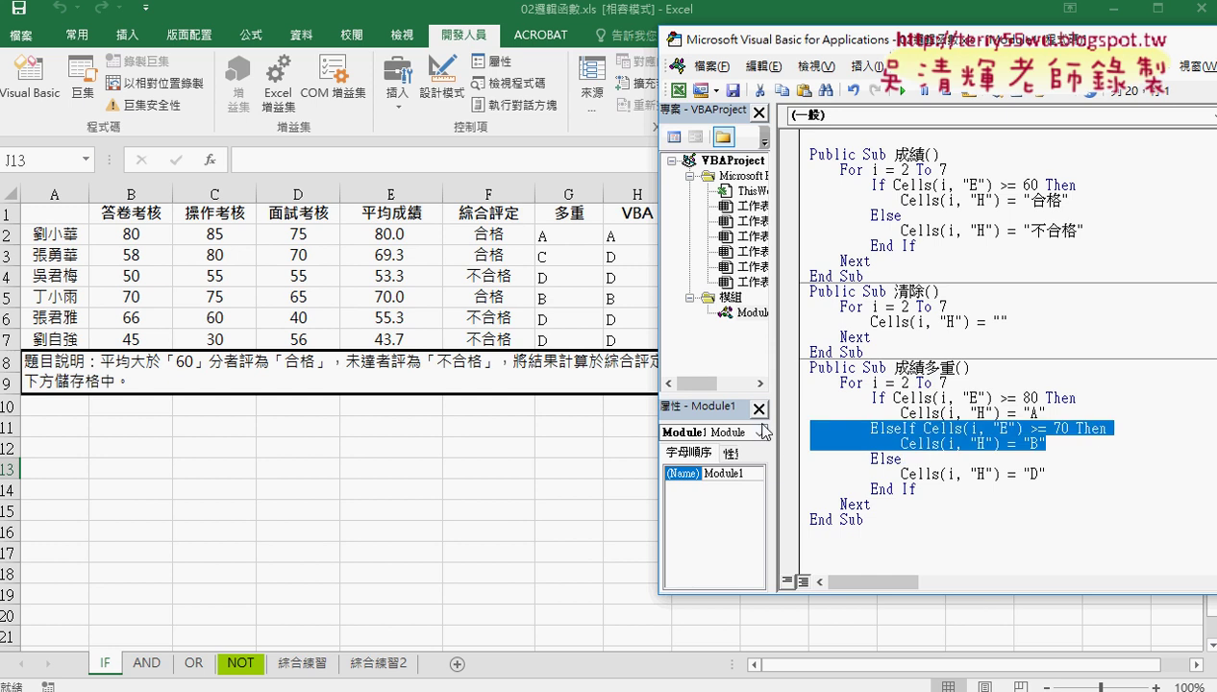
# Step: Paste a copy of the ElseIf "B" branch below, change its 70 to 60, and select its B
pyautogui.click(1058, 444)
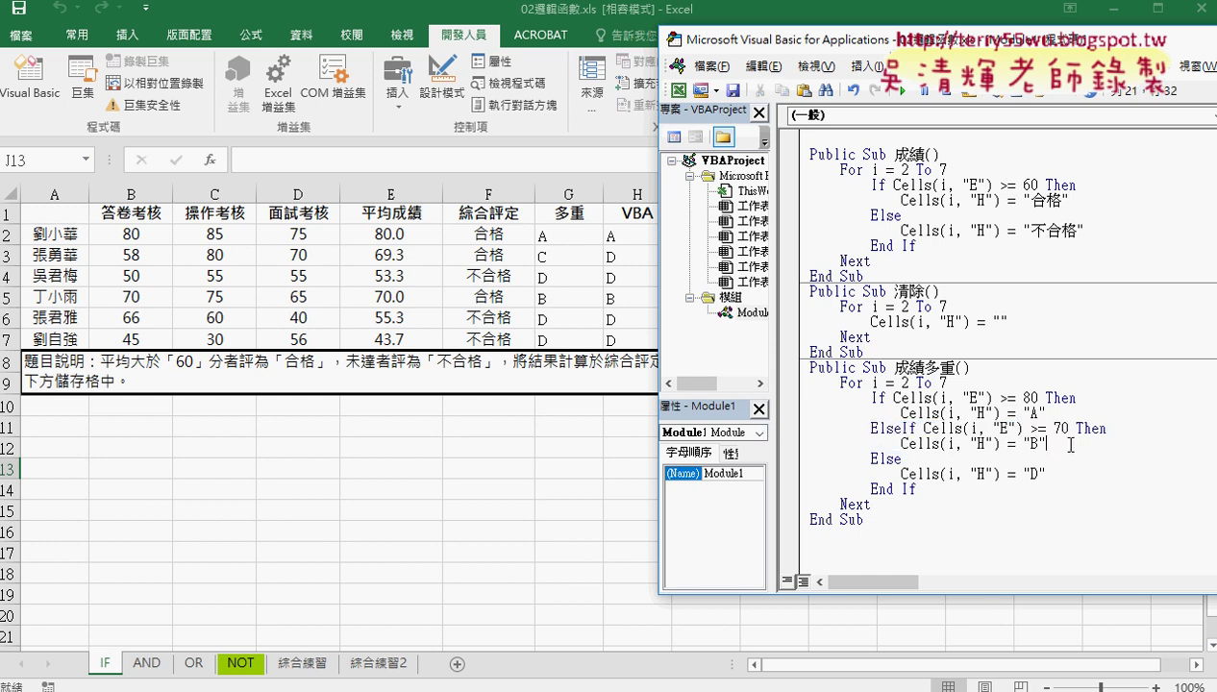
pyautogui.press('Return')
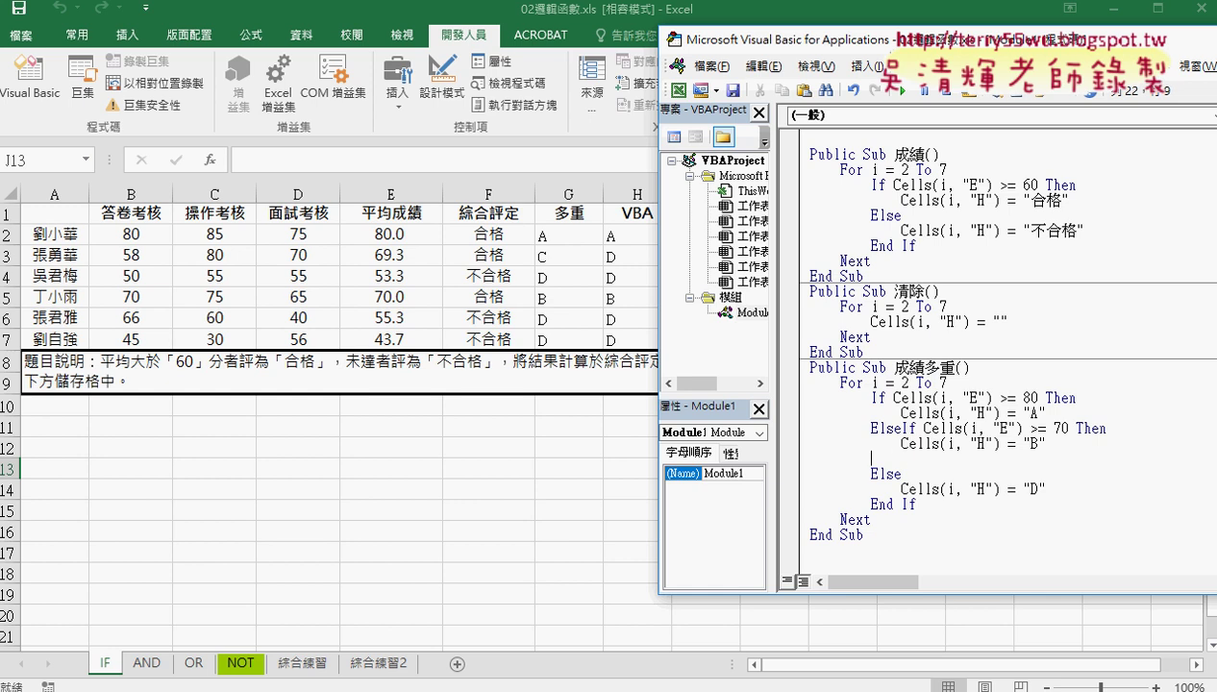
pyautogui.press('BackSpace')
pyautogui.press('BackSpace')
pyautogui.press('BackSpace')
pyautogui.hotkey('ctrl', 'v')
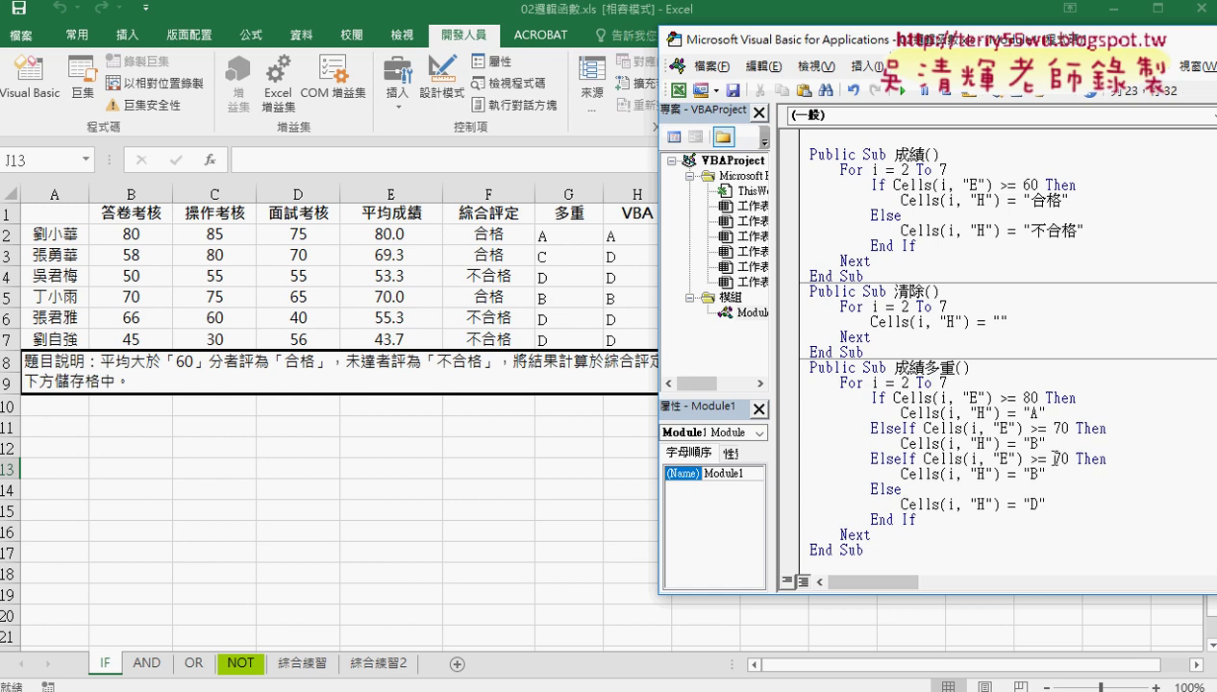
pyautogui.moveTo(1052, 459); pyautogui.dragTo(1061, 459)
pyautogui.write('6')
pyautogui.click(1041, 474)
pyautogui.doubleClick(1037, 473)
# Step: Replace the new branch's B with "C" so averages of 60 or more get C
pyautogui.write('C')
pyautogui.click(945, 524)
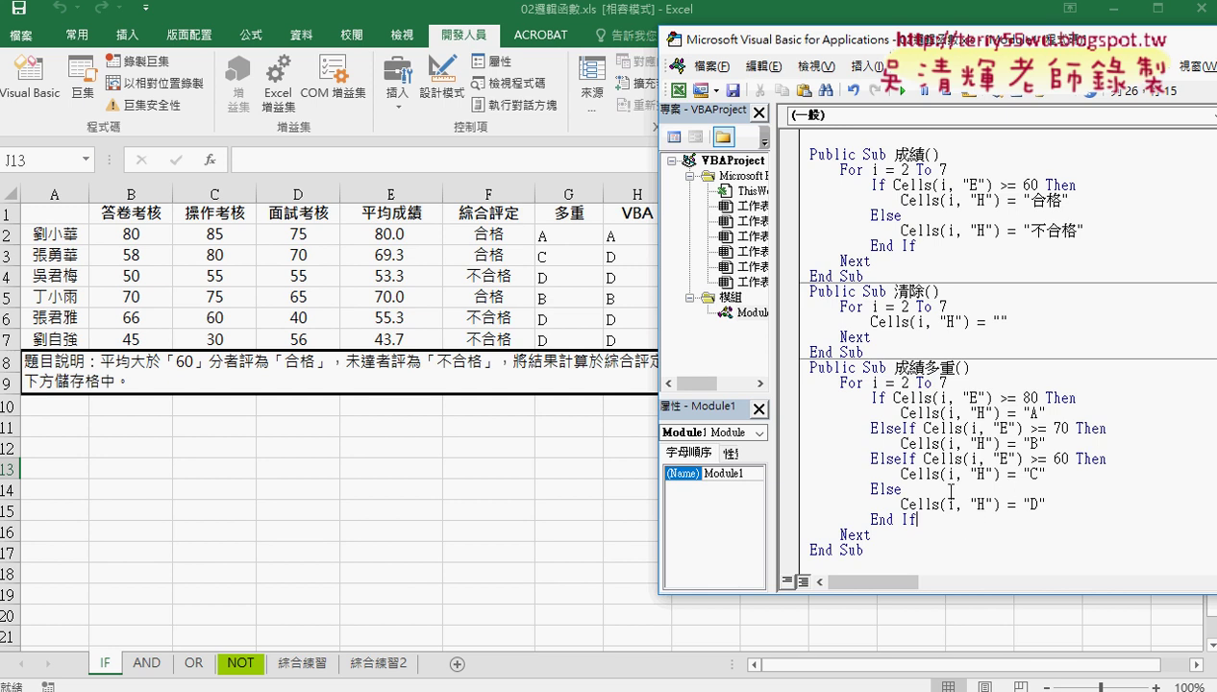
# Step: Highlight the ElseIf "B" and Else "D" lines, then switch to the workbook showing G2's formula
pyautogui.moveTo(901, 428); pyautogui.dragTo(1046, 443)
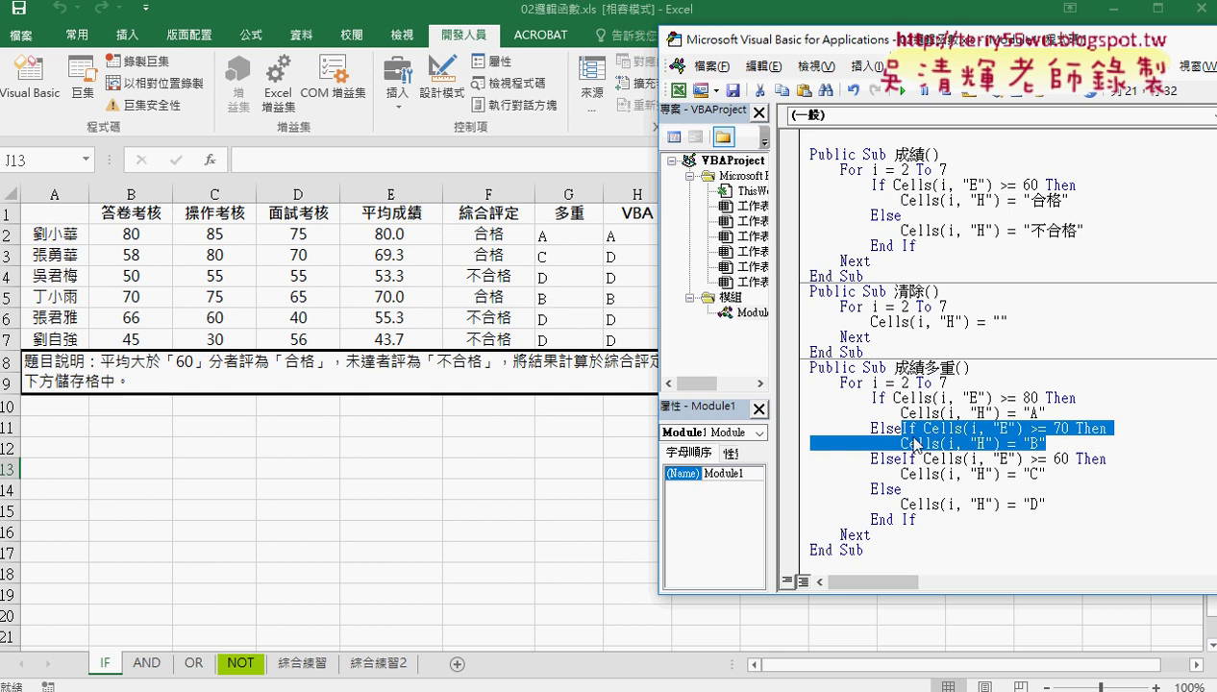
pyautogui.moveTo(1048, 443); pyautogui.dragTo(791, 430)
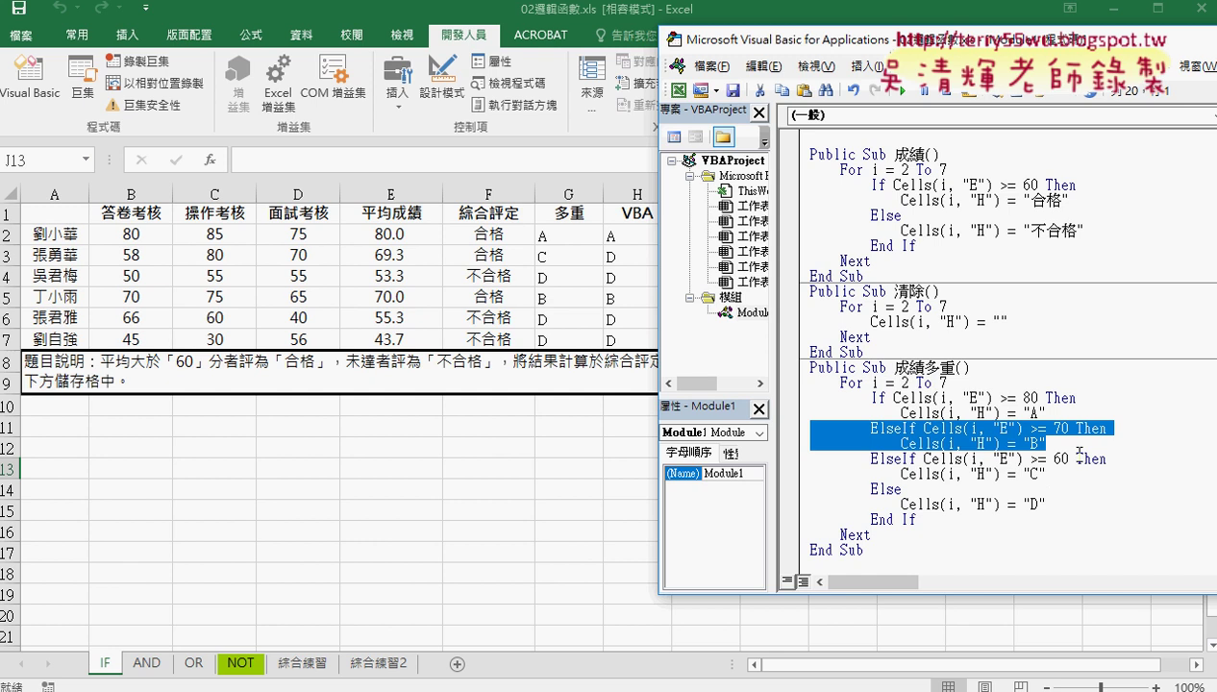
pyautogui.click(1025, 413)
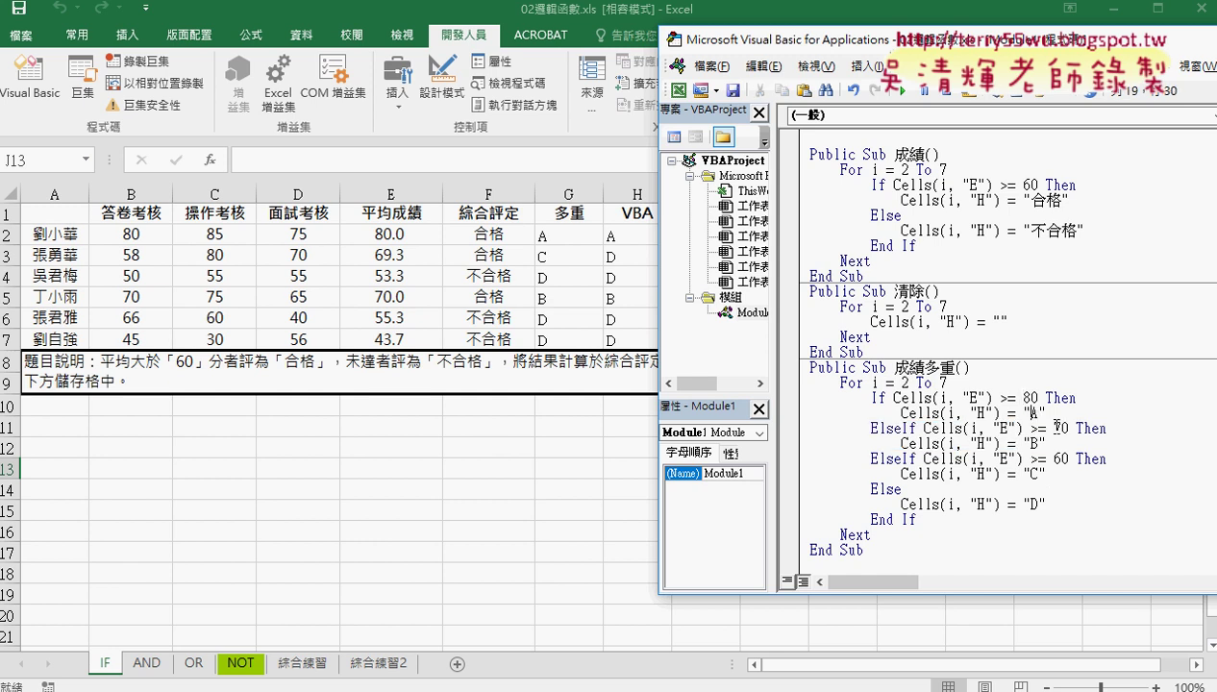
pyautogui.click(1048, 471)
pyautogui.moveTo(1045, 504); pyautogui.dragTo(901, 504)
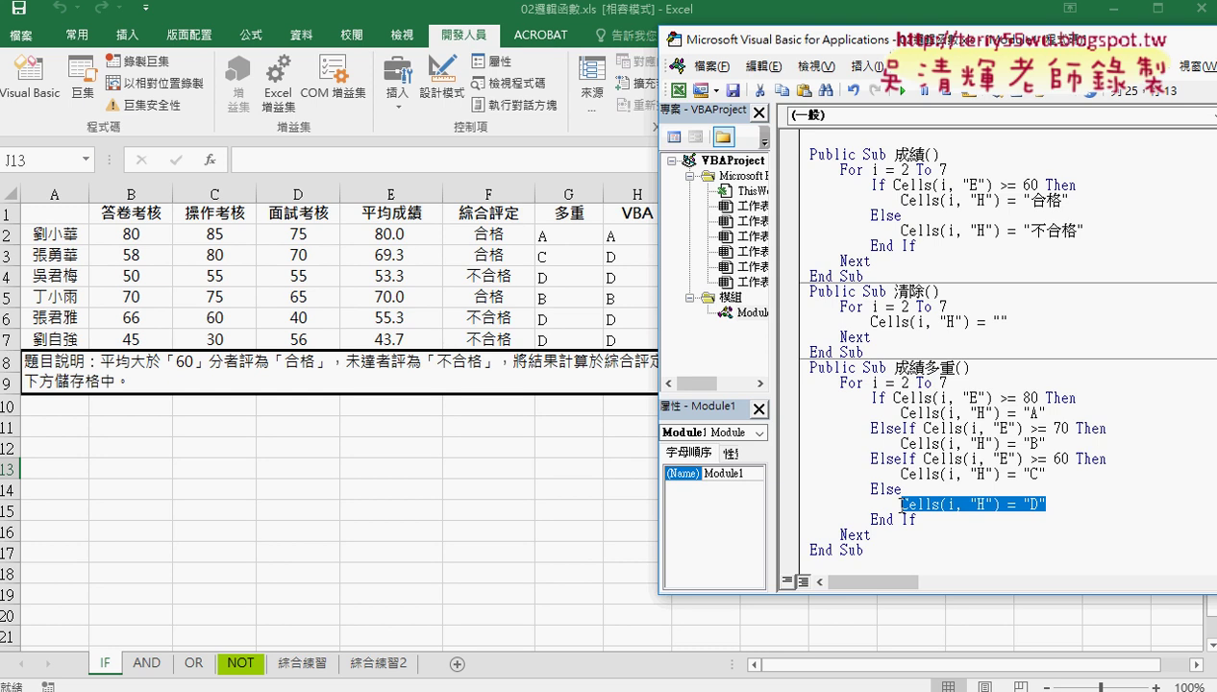
pyautogui.click(548, 233)
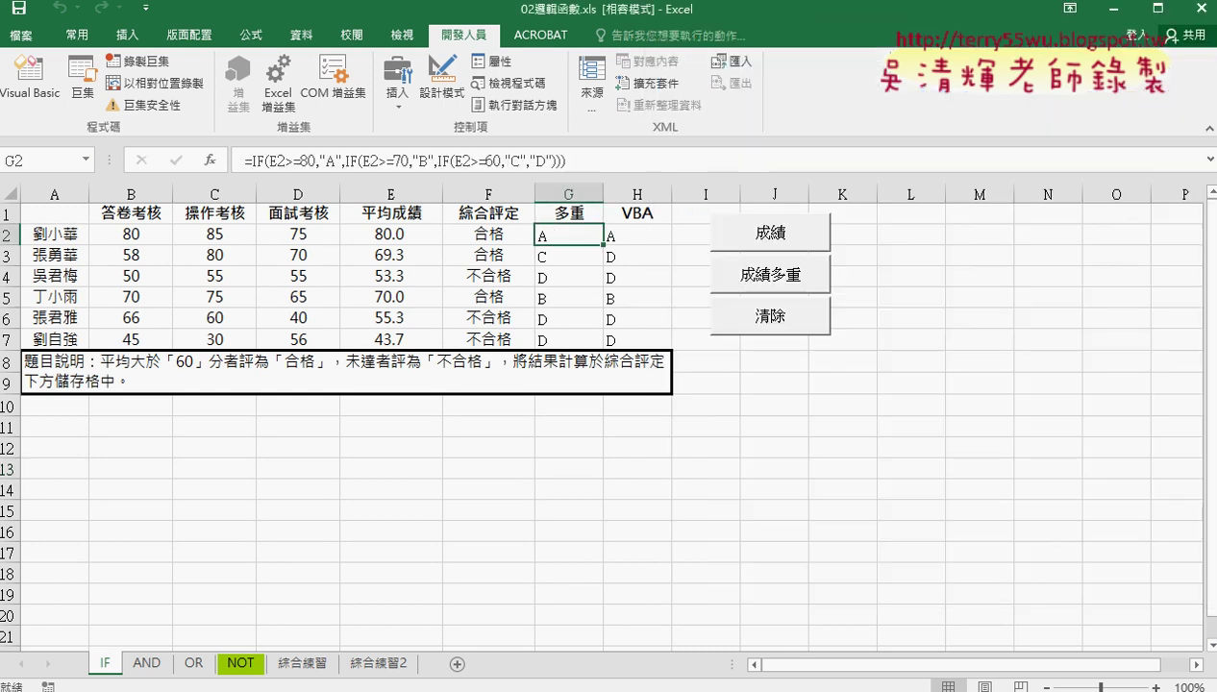
# Step: Bring the VBA code beside the sheet and annotate G2's nested IF against the If/ElseIf/Else block
pyautogui.moveTo(376, 684)
pyautogui.click(361, 620)
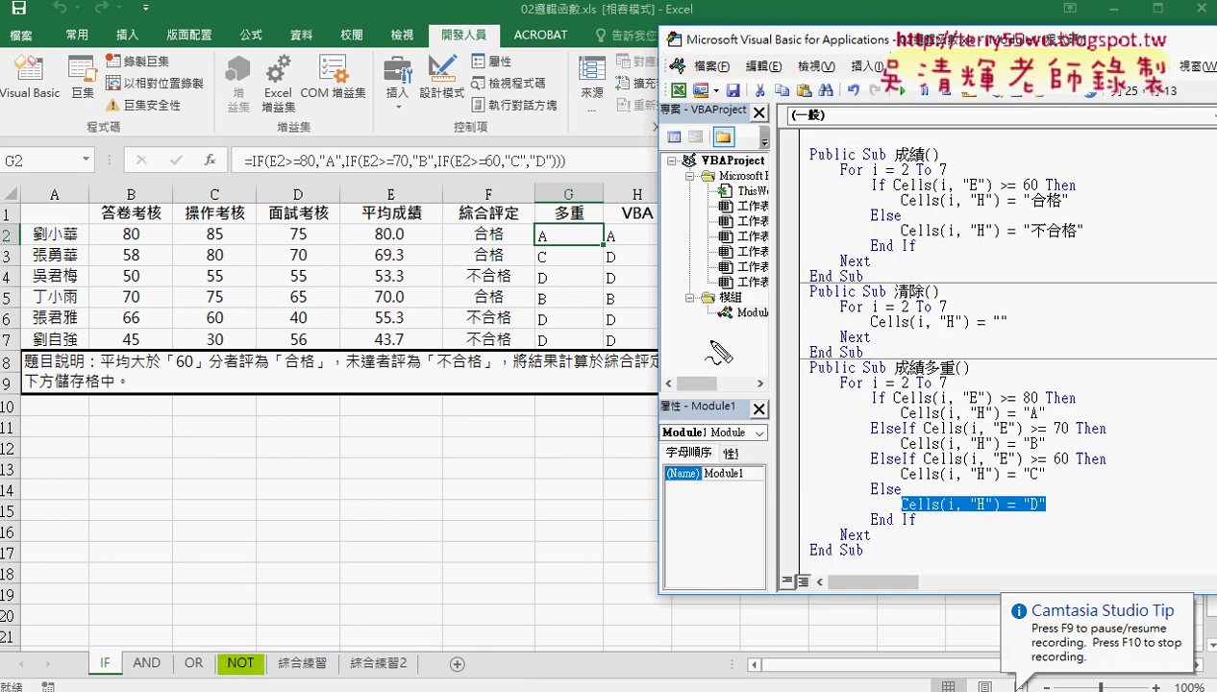
pyautogui.moveTo(566, 231); pyautogui.dragTo(544, 227)
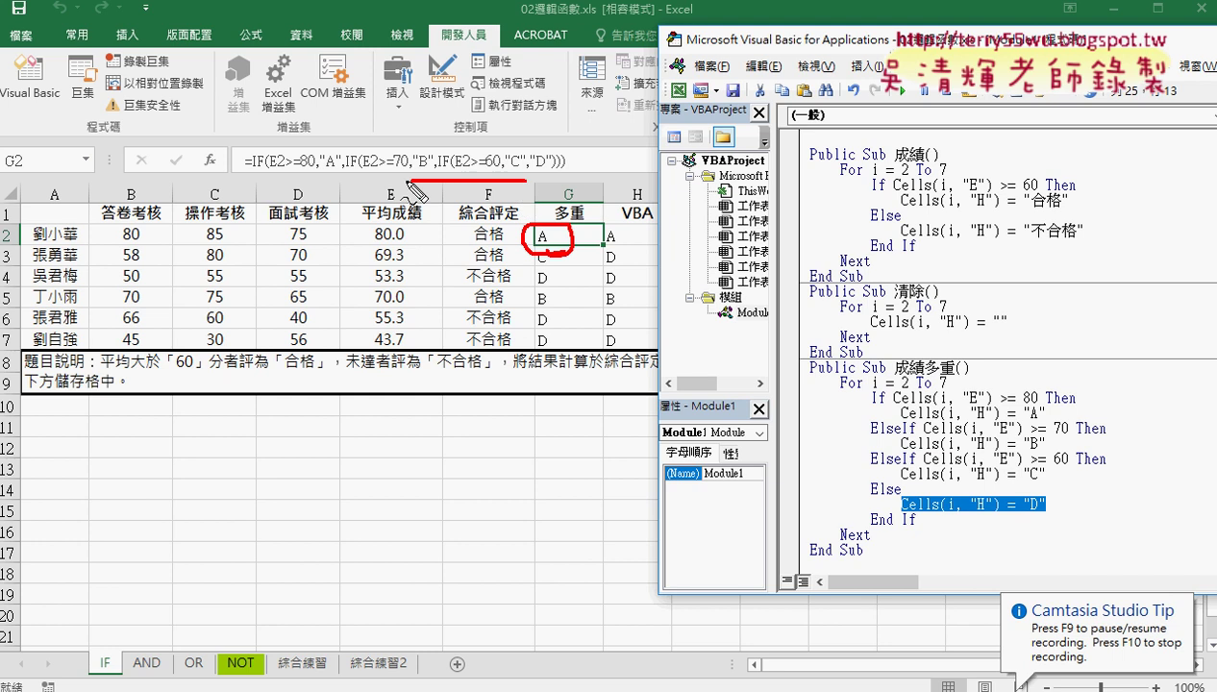
pyautogui.moveTo(252, 152); pyautogui.dragTo(531, 185)
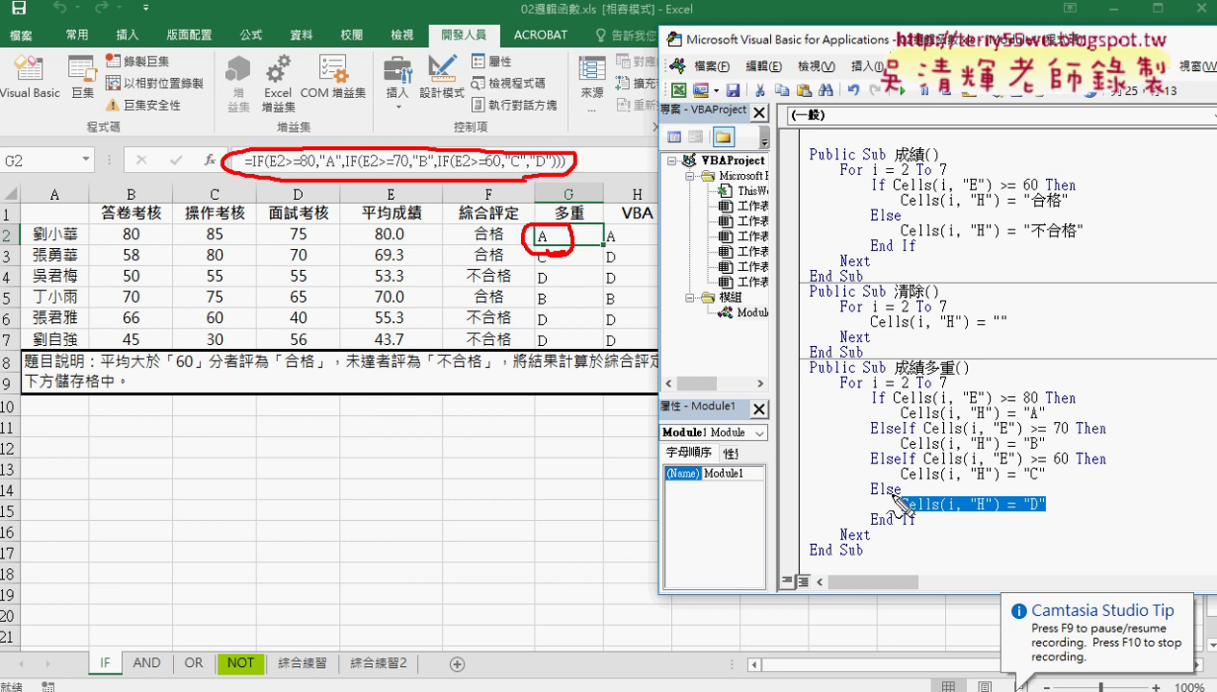
pyautogui.moveTo(918, 544); pyautogui.dragTo(918, 536)
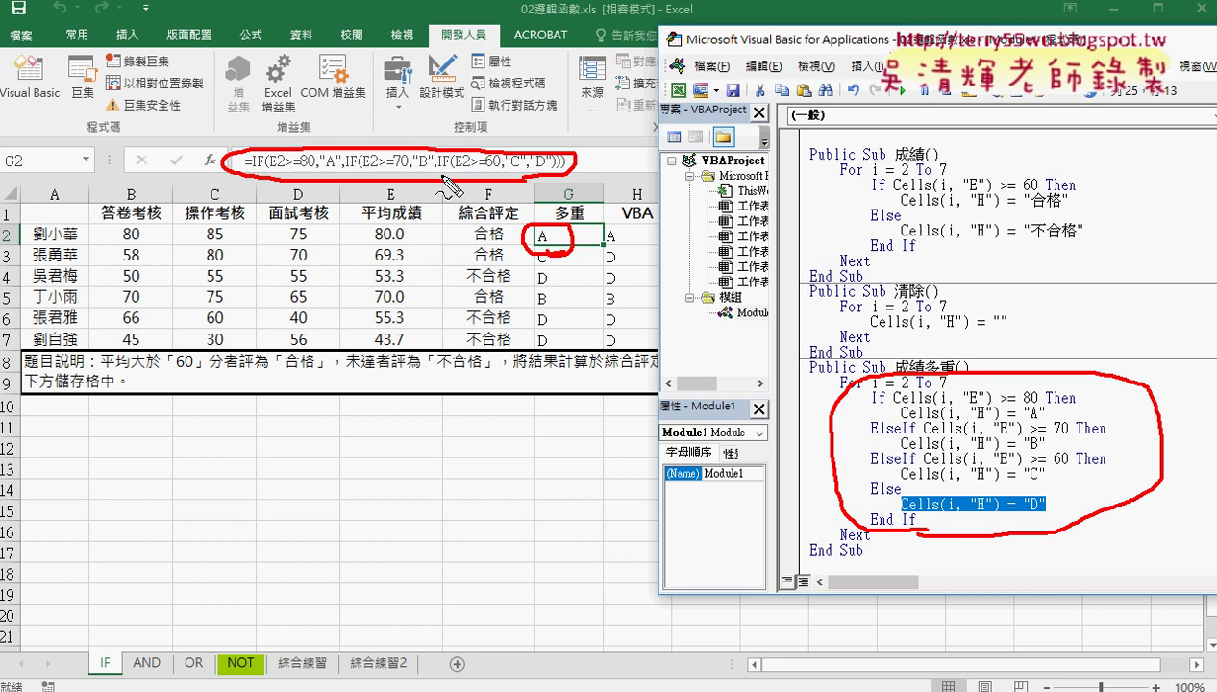
pyautogui.moveTo(466, 197)
pyautogui.mouseDown()
pyautogui.moveTo(816, 444)
pyautogui.moveTo(772, 454)
pyautogui.mouseUp()
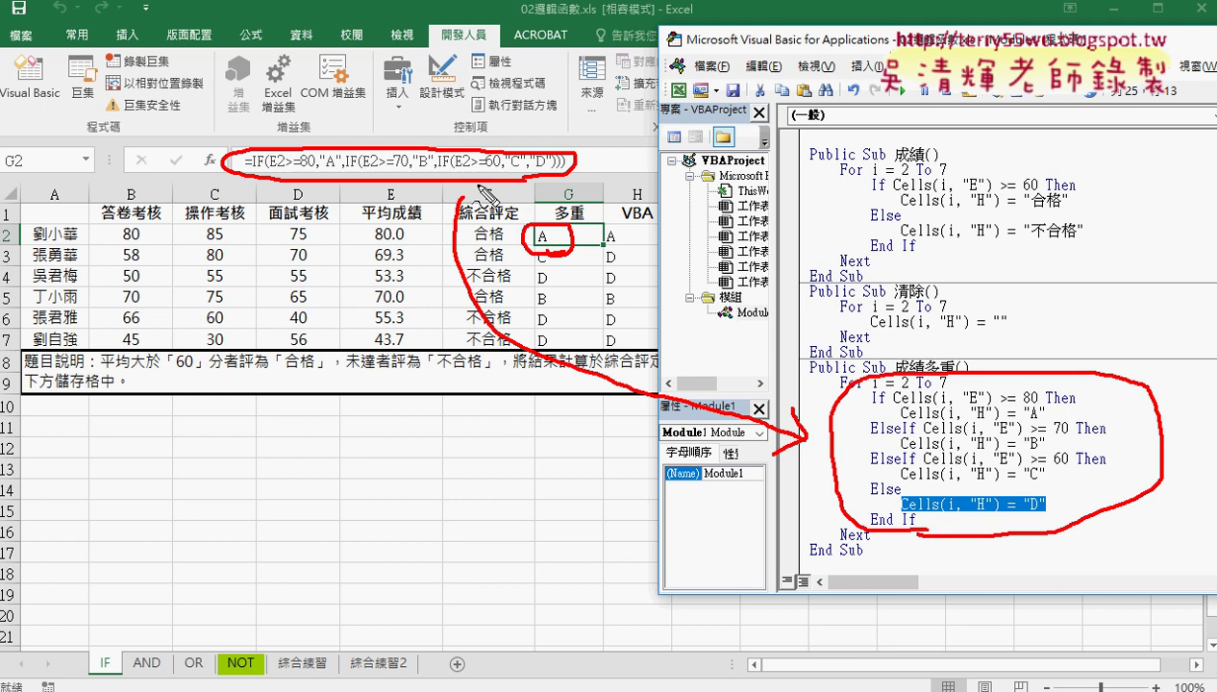
pyautogui.press('Escape')
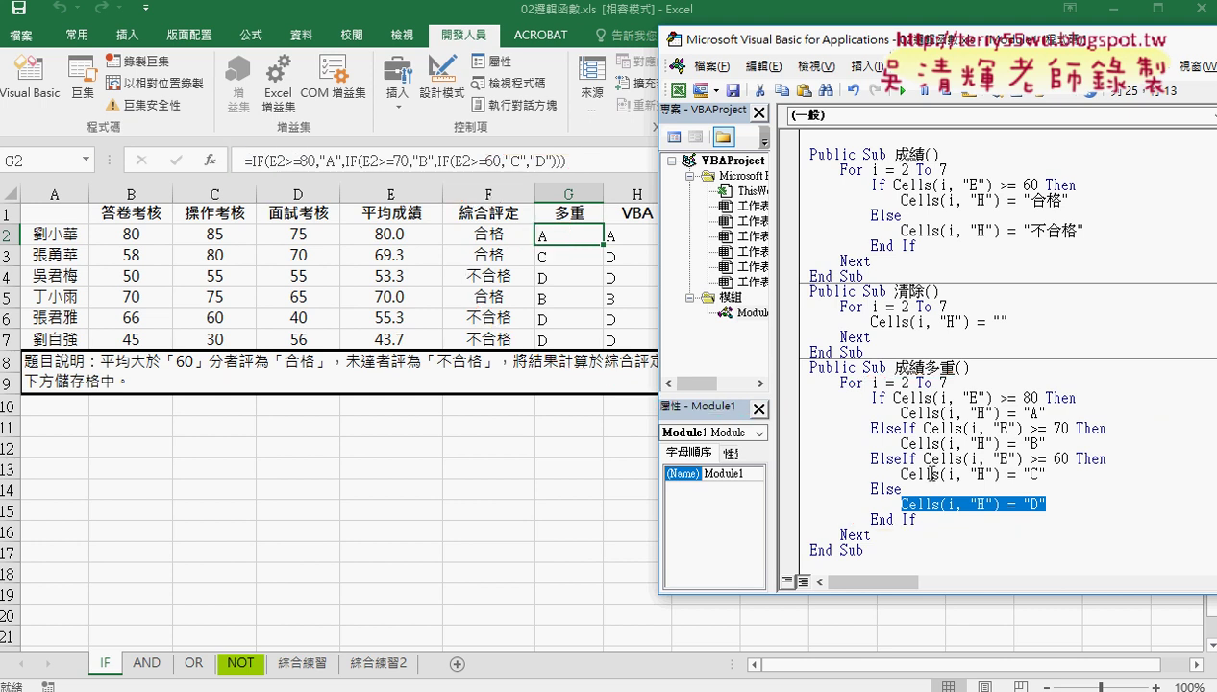
# Step: Clear column H with 清除, then run 成績多重 to refill it with grades matching column G
pyautogui.click(921, 322)
pyautogui.click(900, 90)
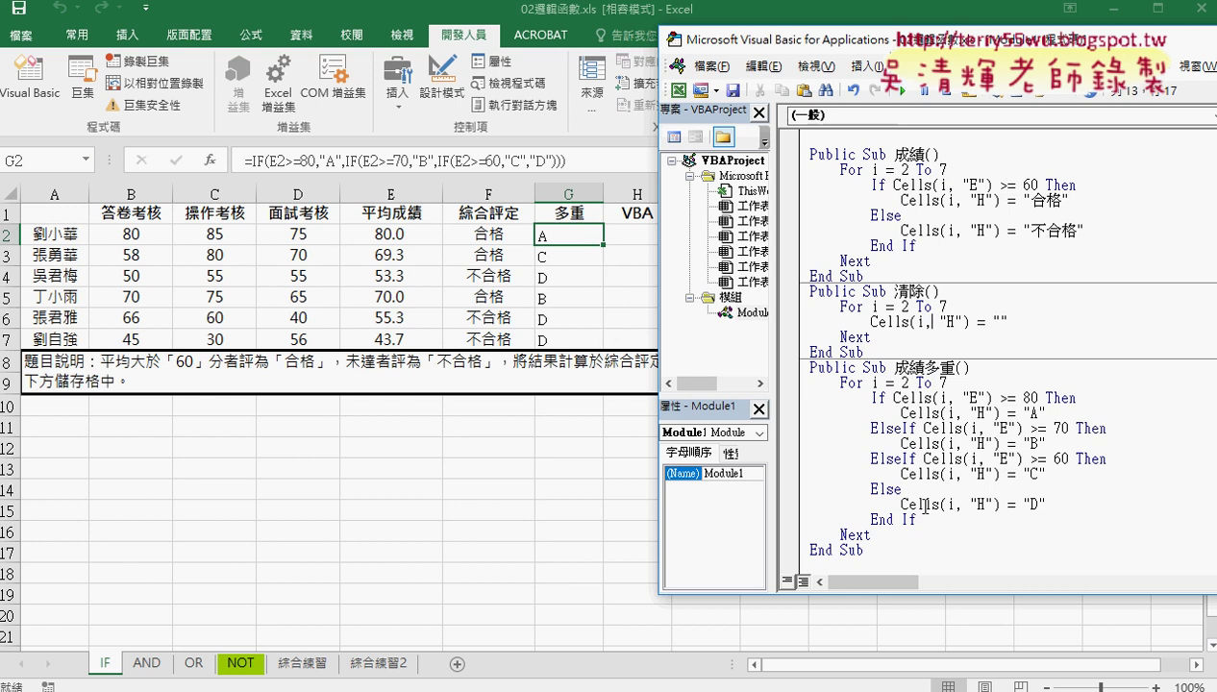
pyautogui.click(923, 458)
pyautogui.click(899, 90)
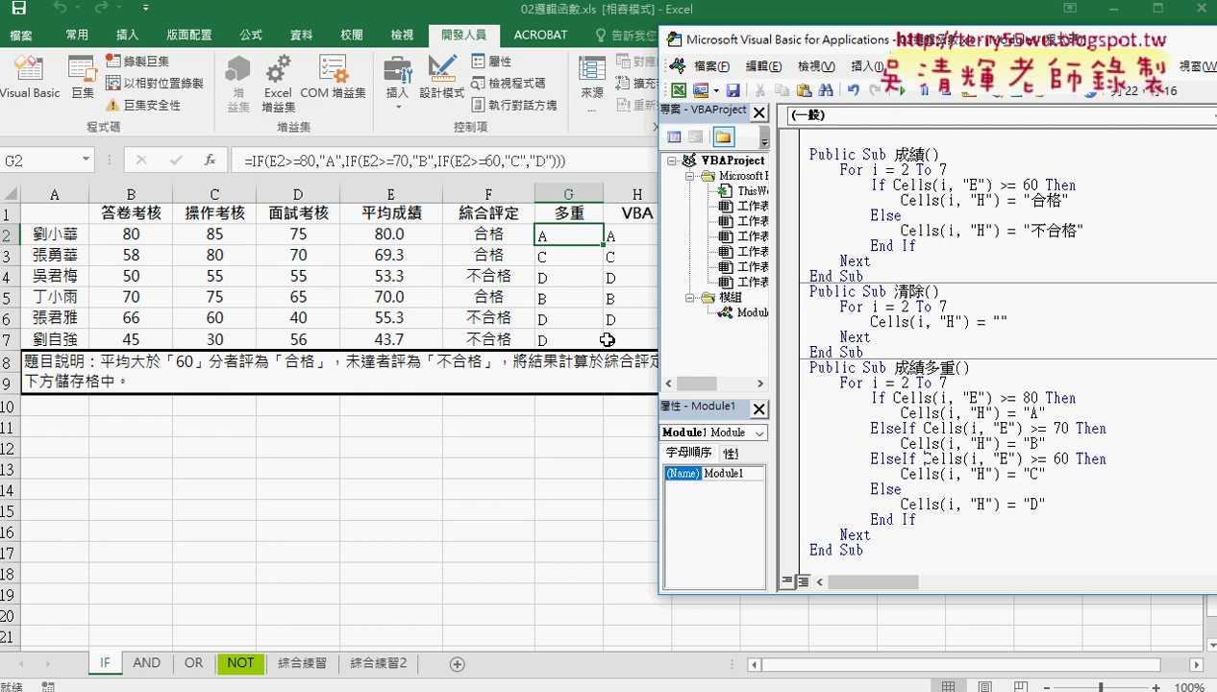
# Step: Run the 清除 macro again to empty column H
pyautogui.click(861, 560)
pyautogui.click(911, 321)
pyautogui.click(904, 96)
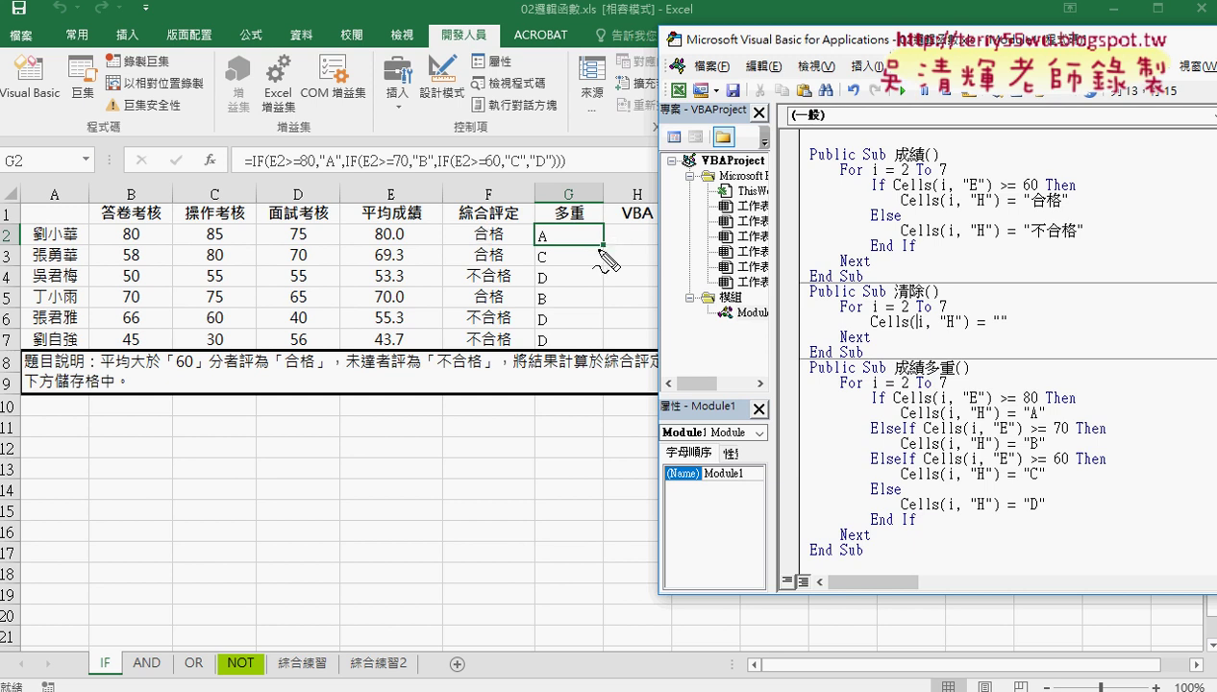
pyautogui.moveTo(377, 248)
pyautogui.mouseDown()
pyautogui.moveTo(413, 211)
pyautogui.moveTo(404, 256)
pyautogui.mouseUp()
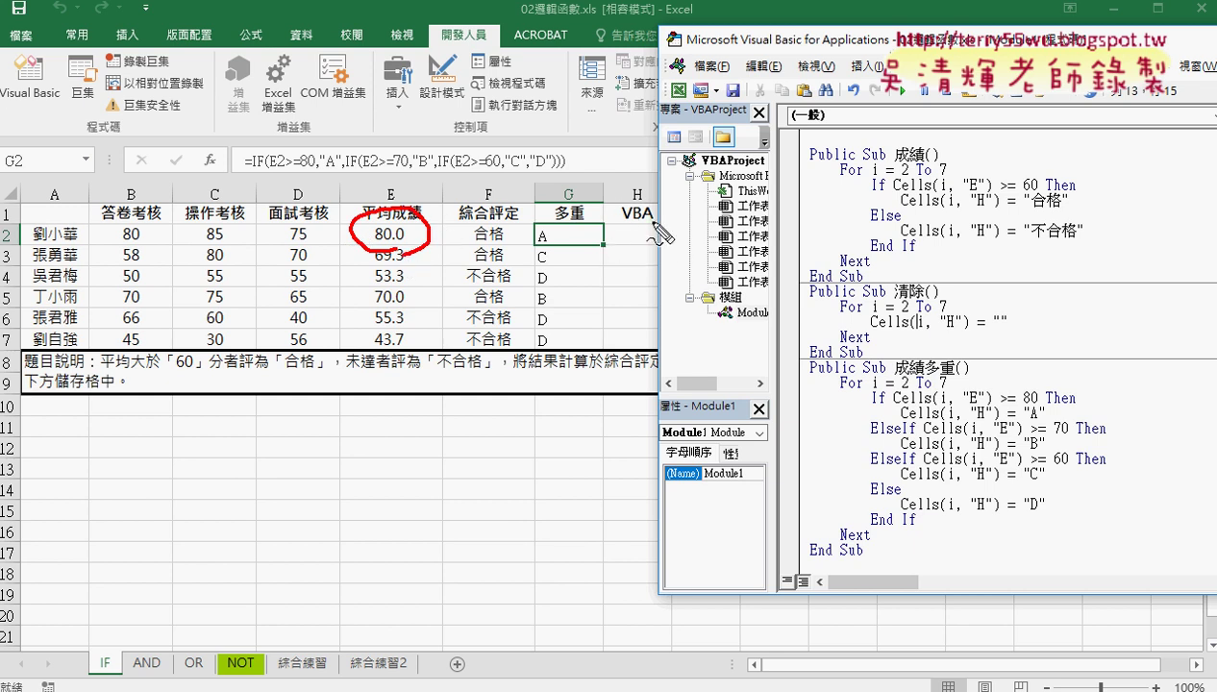
pyautogui.moveTo(660, 348); pyautogui.dragTo(638, 356)
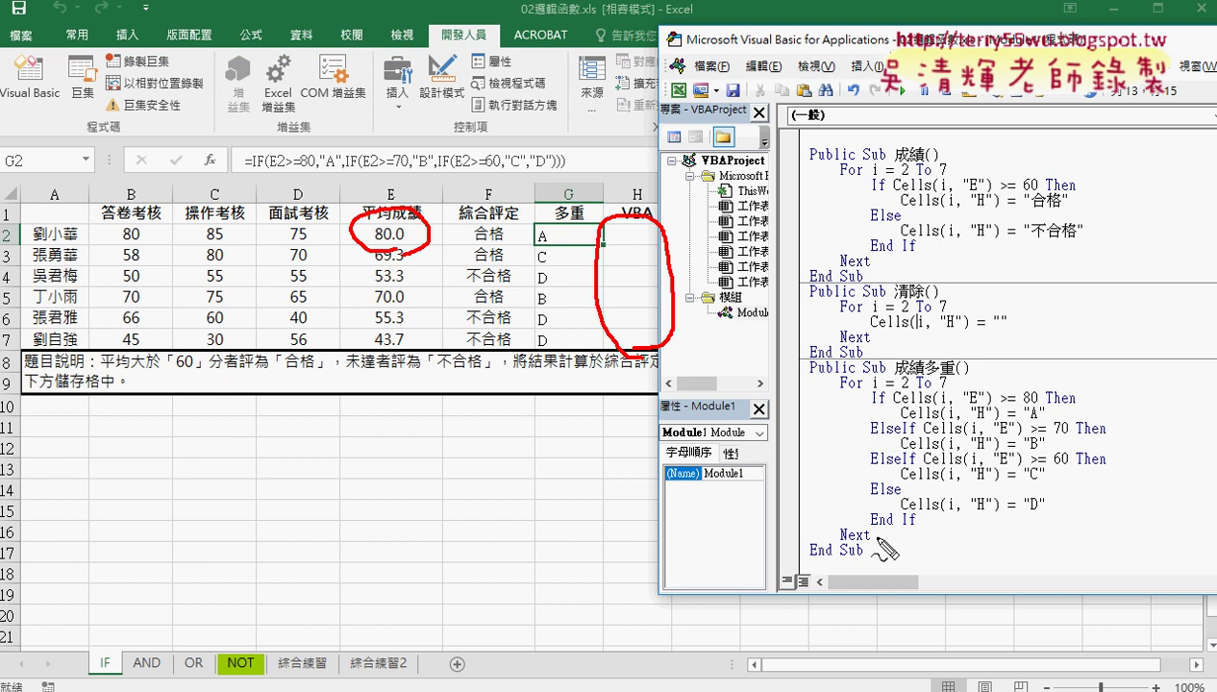
pyautogui.moveTo(876, 571)
pyautogui.mouseDown()
pyautogui.moveTo(848, 573)
pyautogui.moveTo(1023, 580)
pyautogui.moveTo(861, 582)
pyautogui.mouseUp()
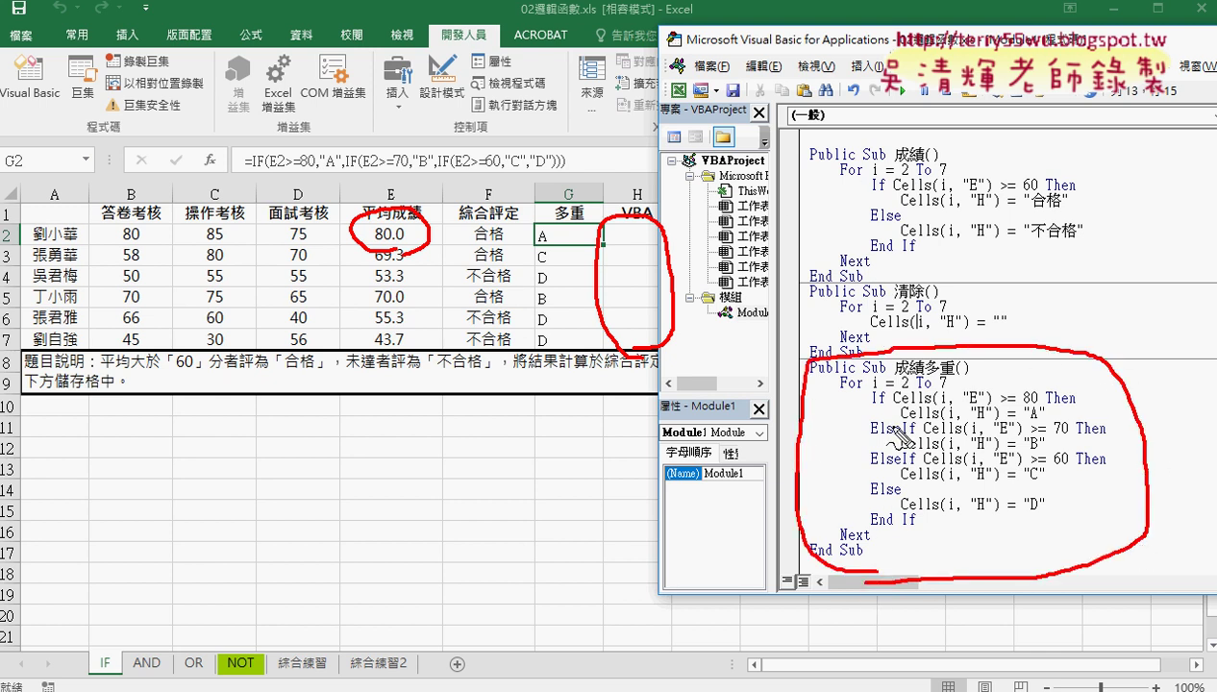
pyautogui.moveTo(870, 436); pyautogui.dragTo(915, 435)
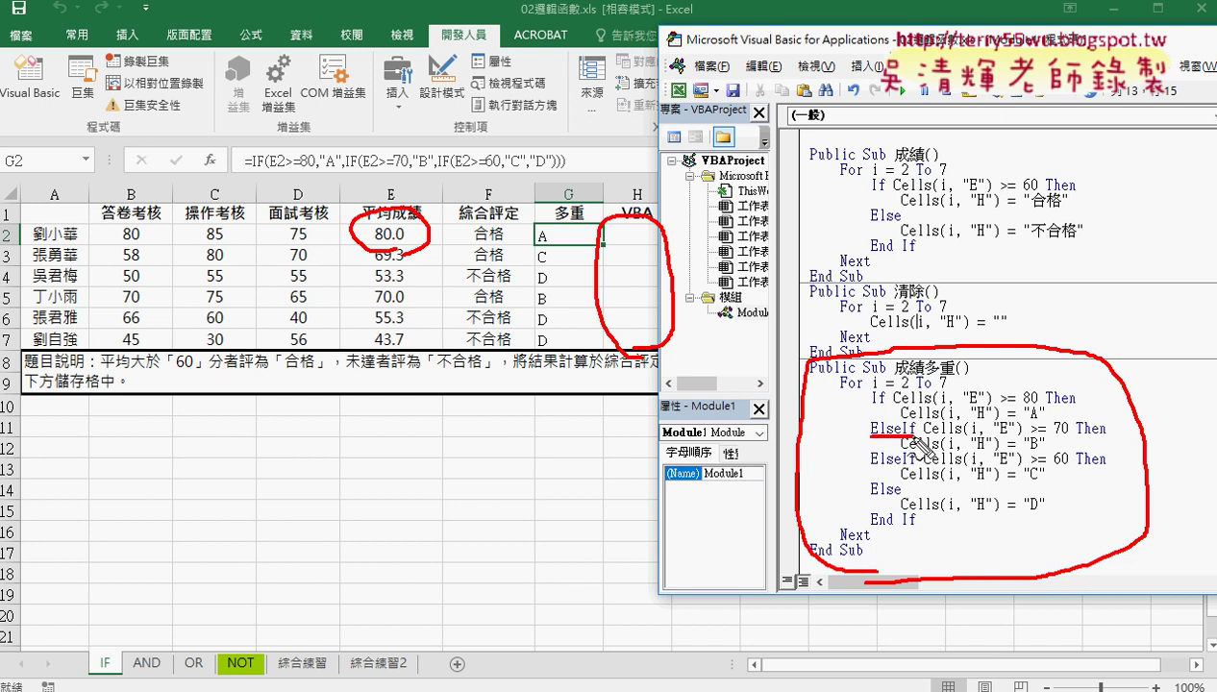
pyautogui.moveTo(870, 468); pyautogui.dragTo(914, 468)
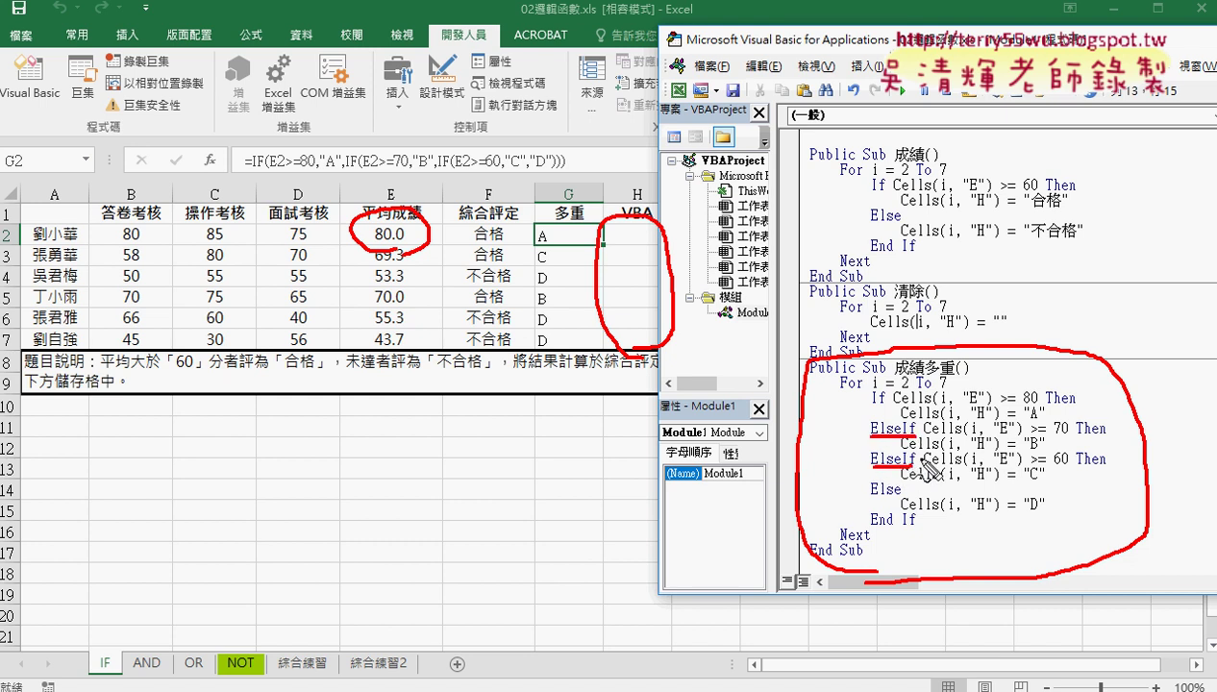